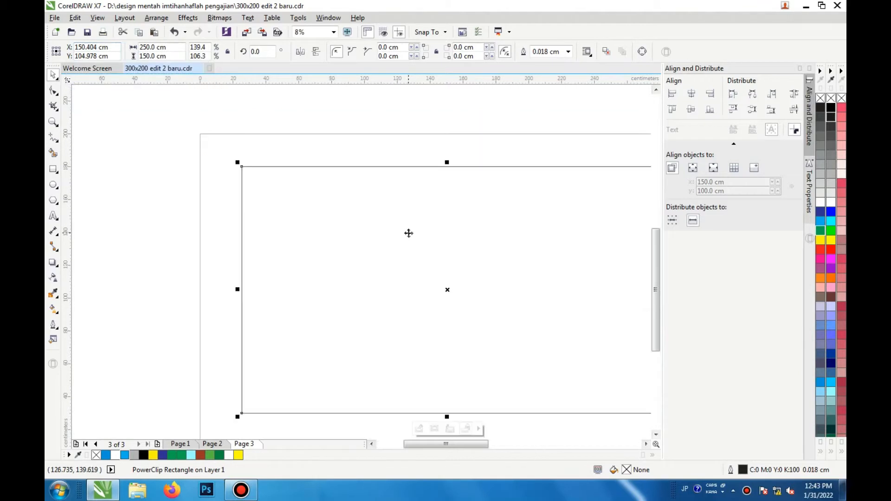
Place two vertical guidelines across the left part of the rectangle, at about 46 cm and 80 cm.
scroll(410, 233, down, 1)
scroll(494, 235, up, 1)
scroll(493, 235, down, 1)
scroll(432, 246, up, 1)
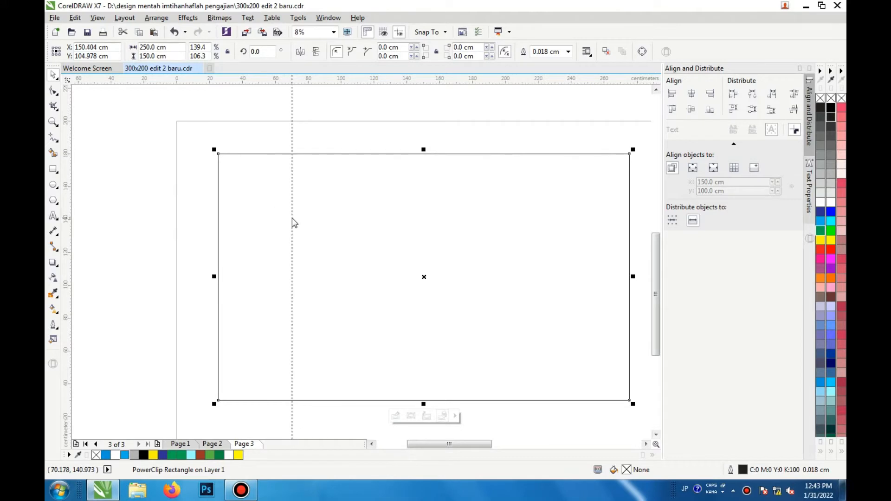
click(292, 218)
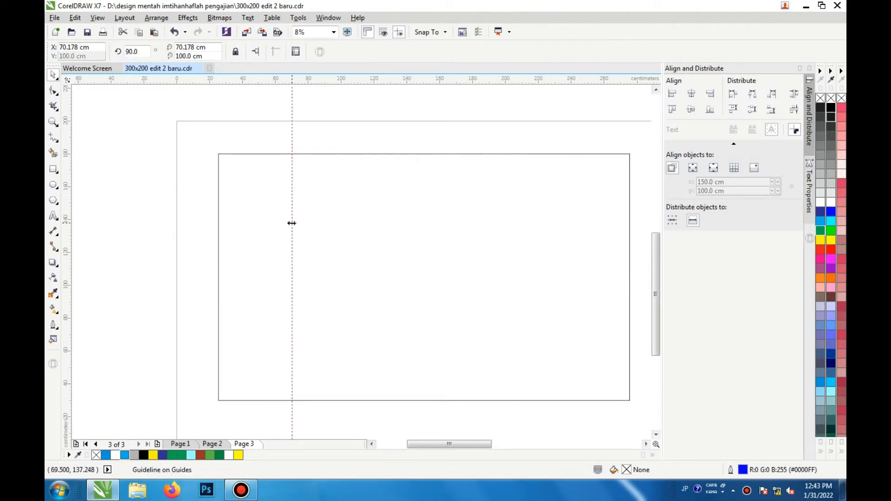
drag(292, 223, 296, 223)
drag(68, 173, 244, 195)
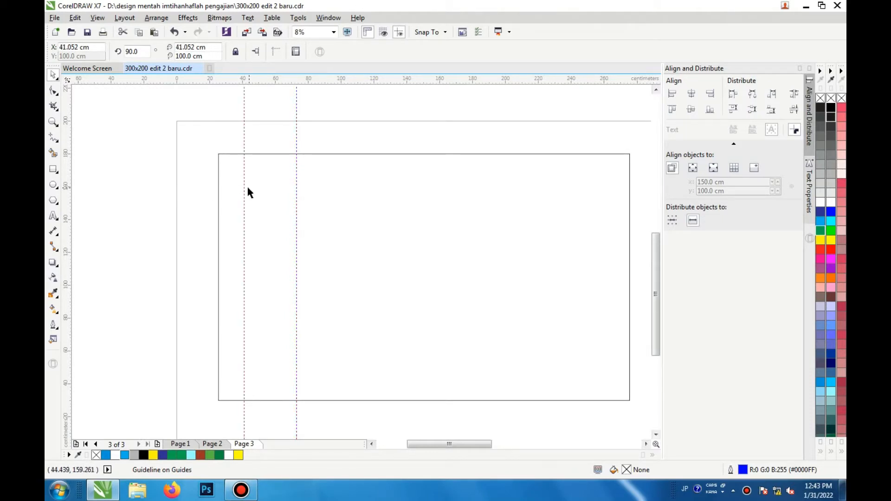
drag(297, 178, 309, 178)
drag(244, 181, 254, 180)
Draw a closed straight-sided frame shape about 79 x 165 cm over the rectangle's left end, following the two guidelines along its inner side.
click(54, 139)
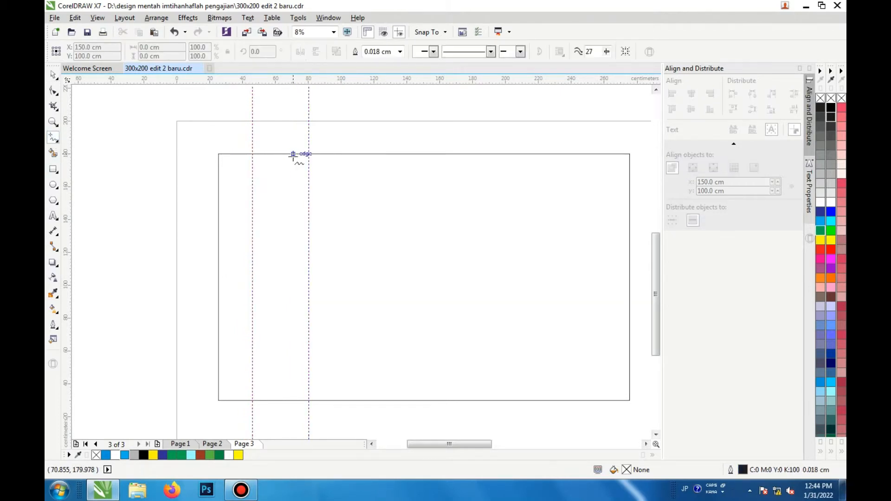
click(309, 154)
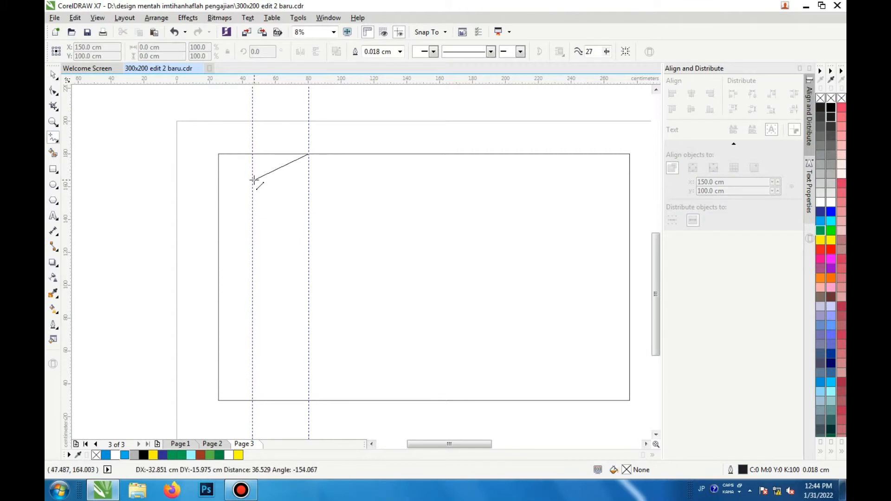
double_click(253, 180)
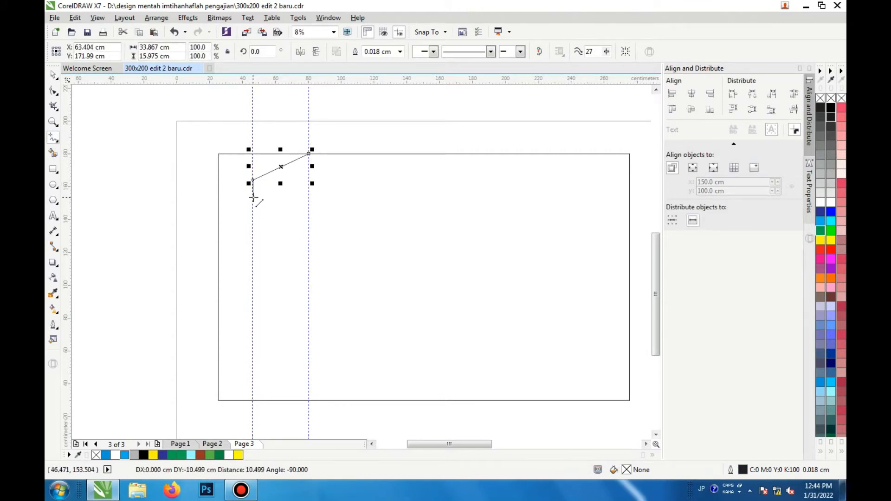
click(253, 197)
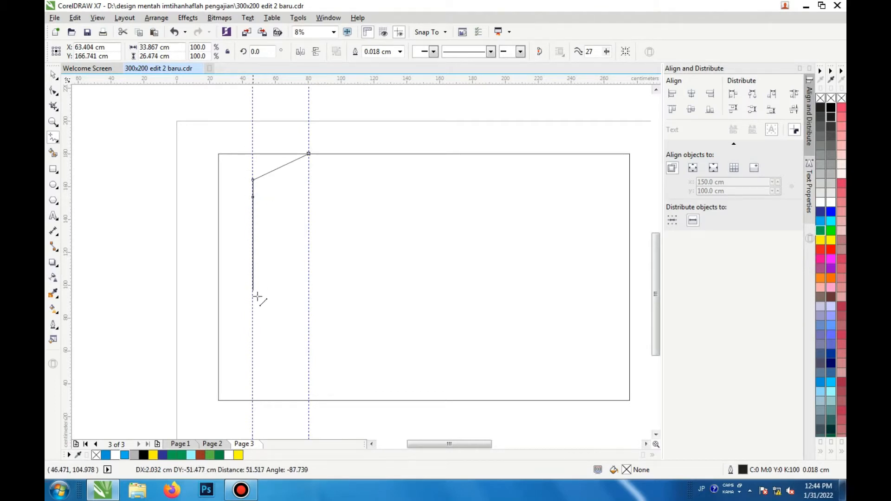
click(253, 355)
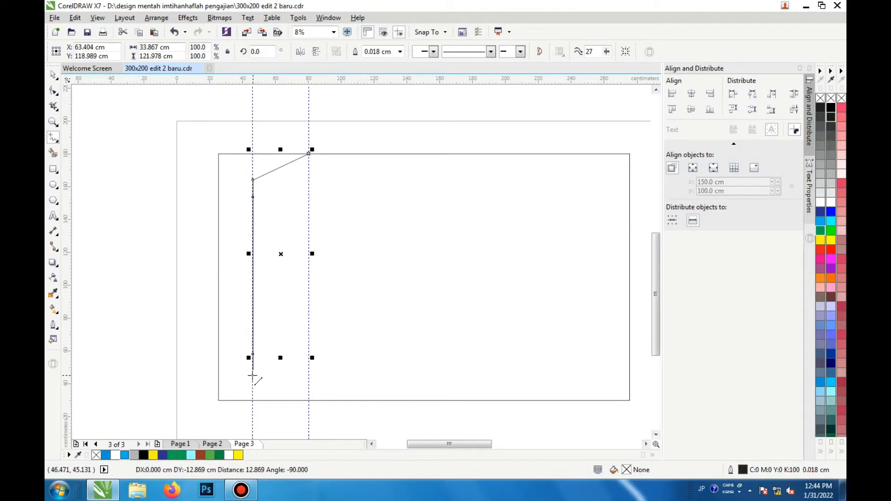
click(253, 376)
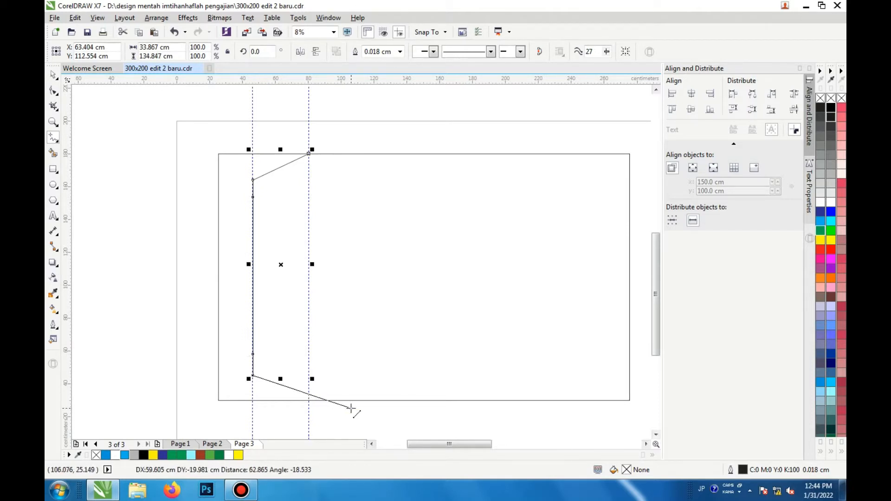
click(316, 400)
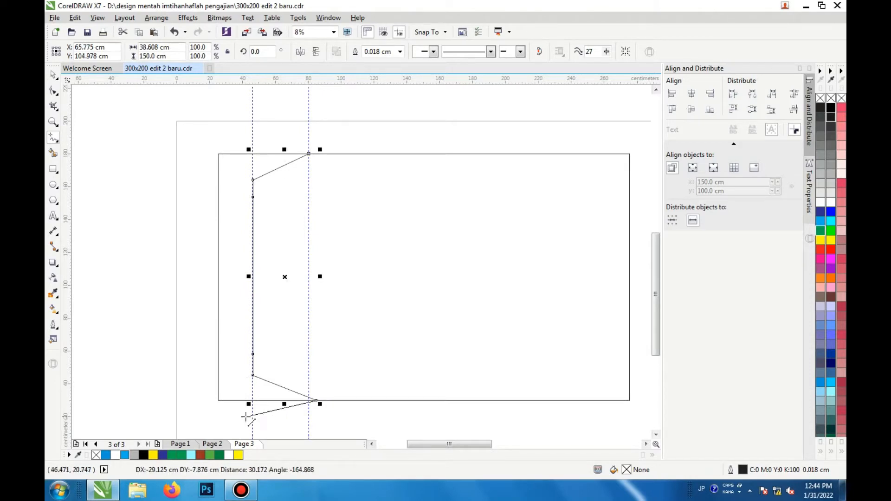
click(198, 128)
click(309, 153)
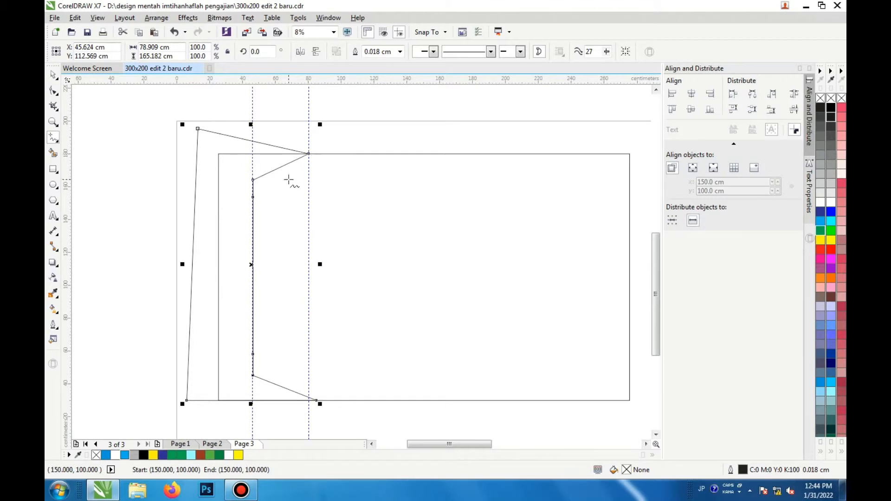
click(54, 75)
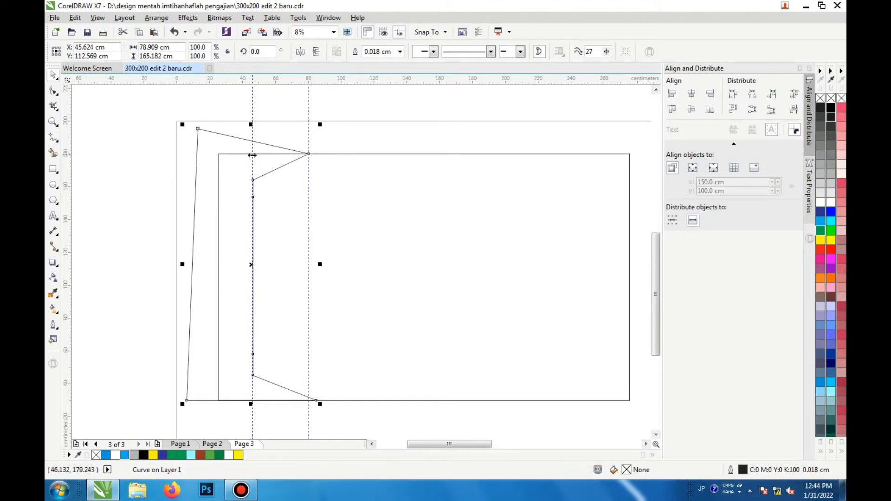
drag(252, 155, 199, 156)
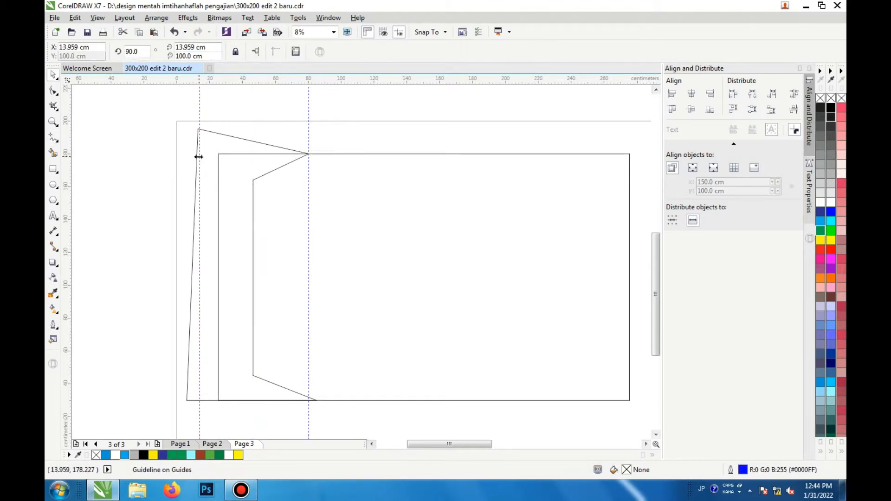
key(ctrl+z)
scroll(283, 157, up, 1)
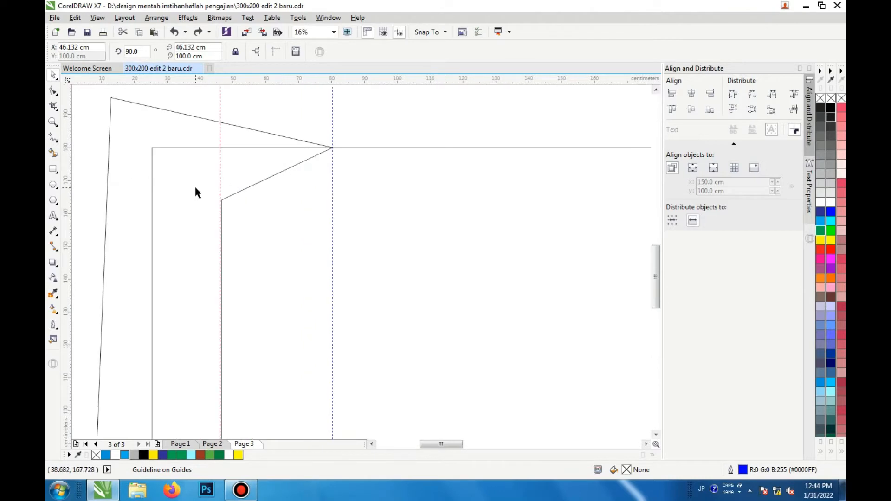
click(241, 201)
click(239, 183)
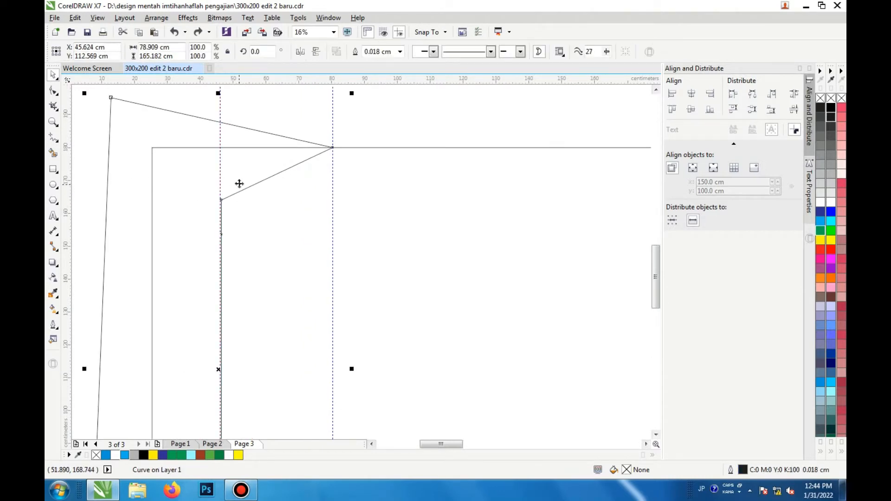
click(825, 118)
key(ctrl+z)
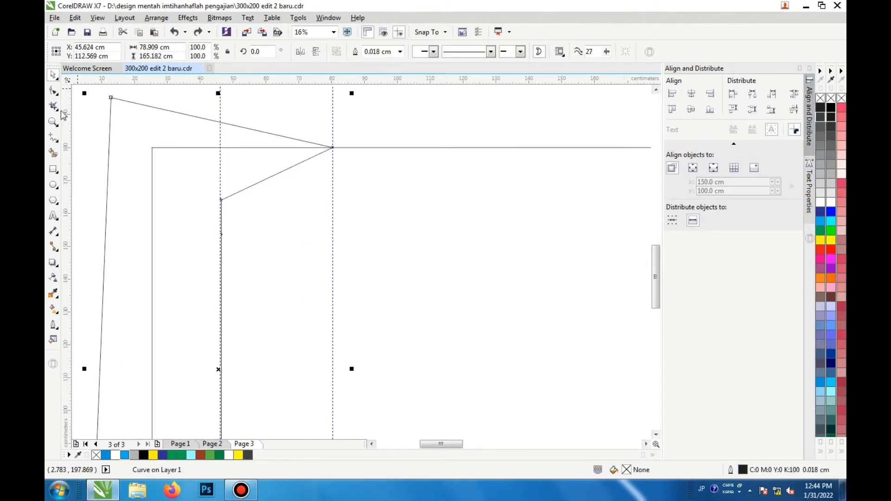
Convert the frame shape's upper inner diagonal to a curve and bend it downward toward the rectangle's interior.
click(54, 92)
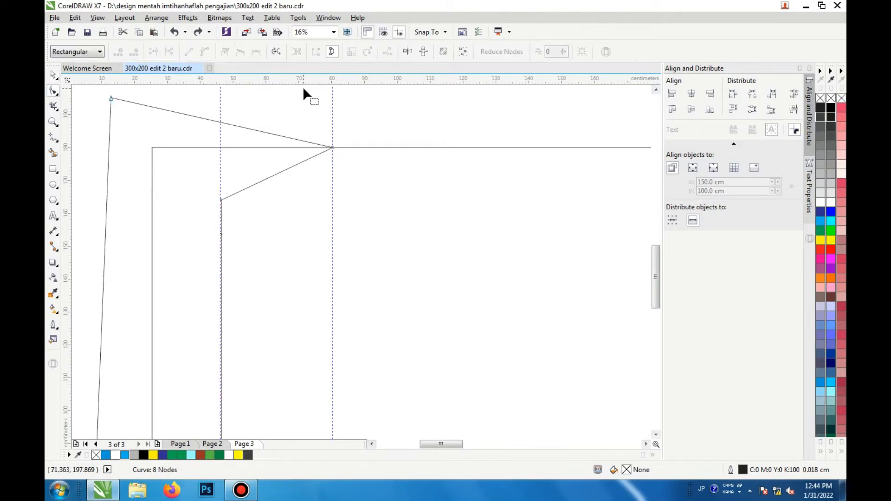
click(271, 176)
click(207, 51)
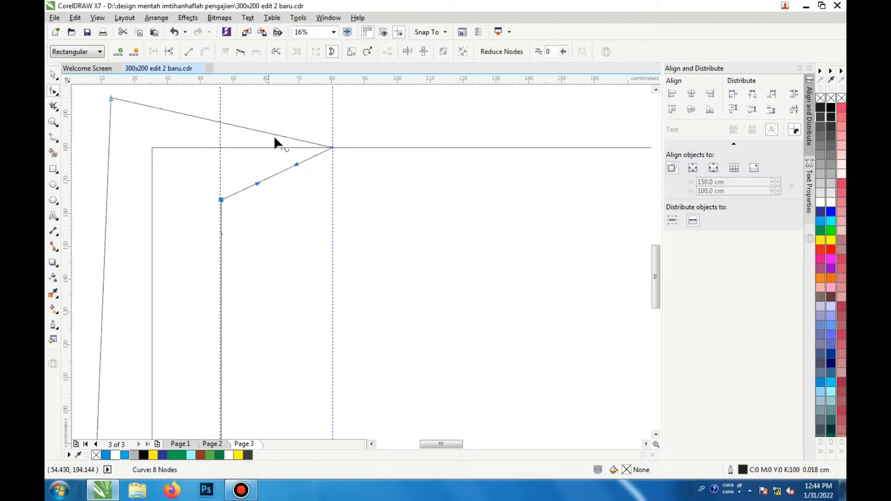
drag(274, 172, 294, 188)
scroll(209, 212, down, 2)
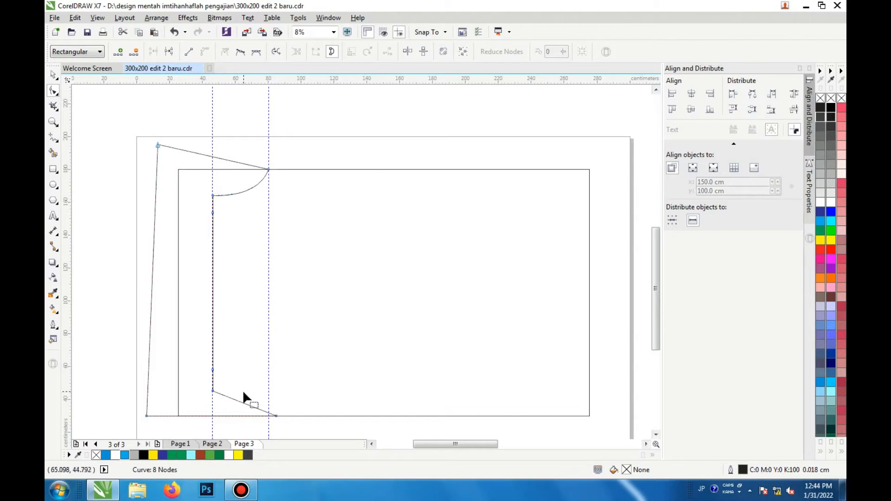
Convert the frame shape's lower inner diagonal to a curve and bow it upward.
key(Tab)
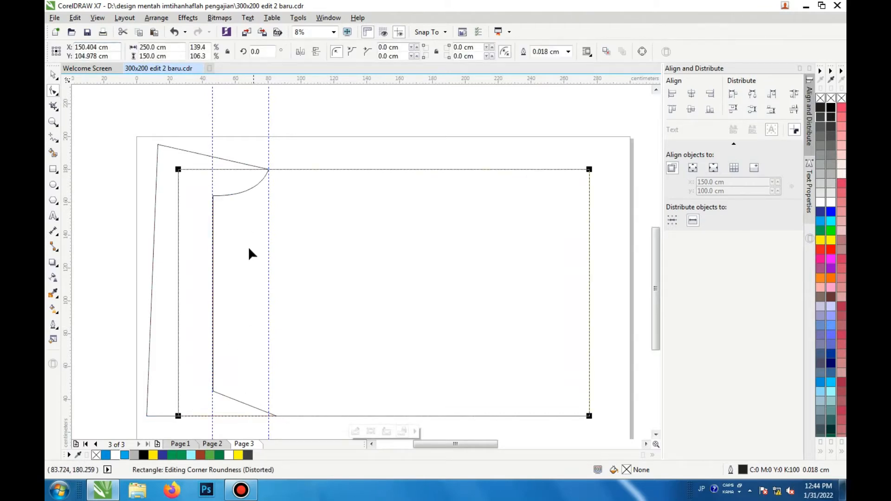
click(238, 400)
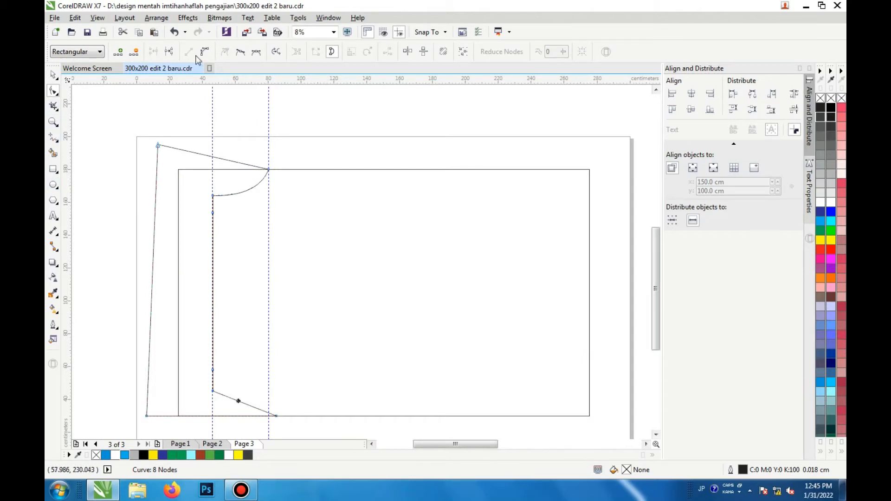
click(205, 52)
drag(241, 399, 245, 387)
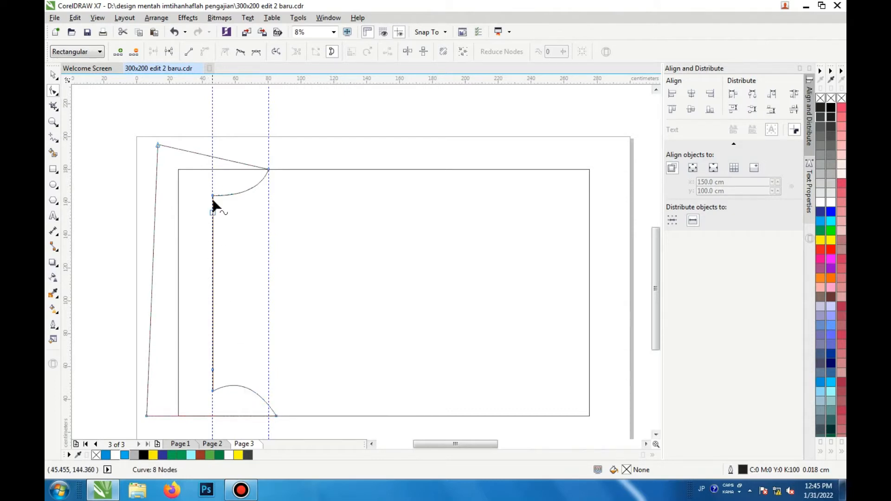
Move the inner guideline clear of the shape to about -2 cm and curve the long vertical inner edge outward to the left.
click(51, 76)
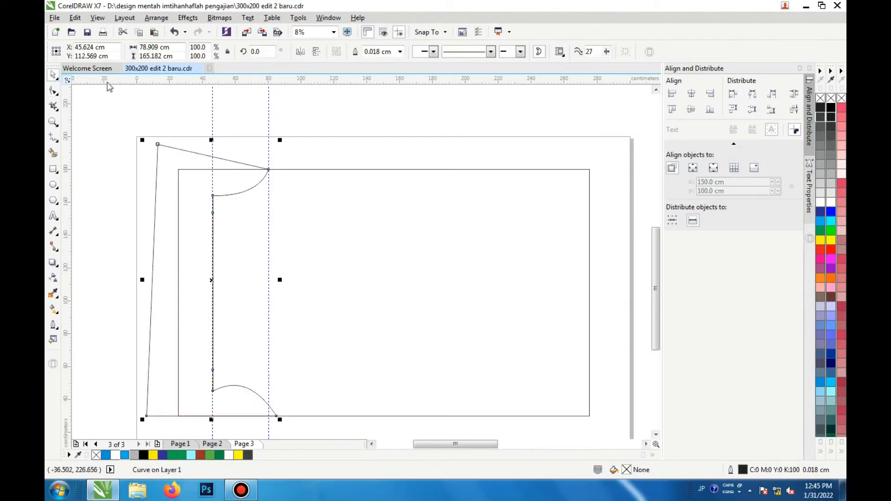
drag(211, 121, 134, 116)
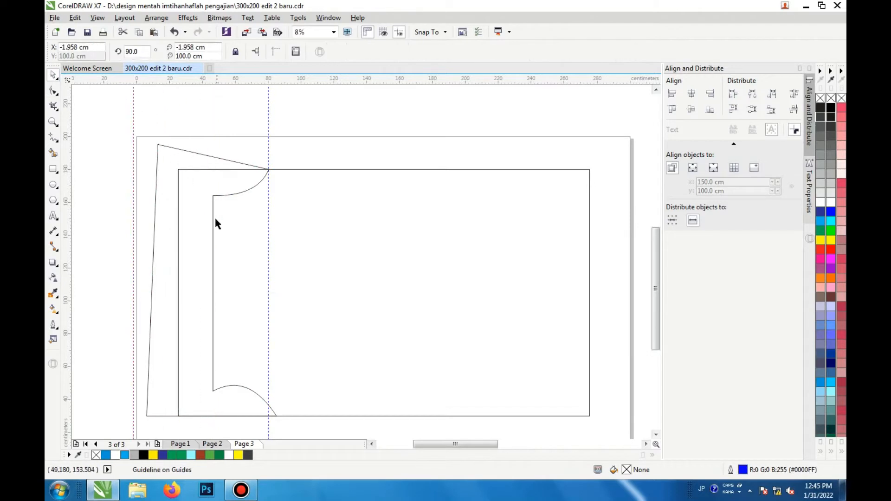
click(213, 242)
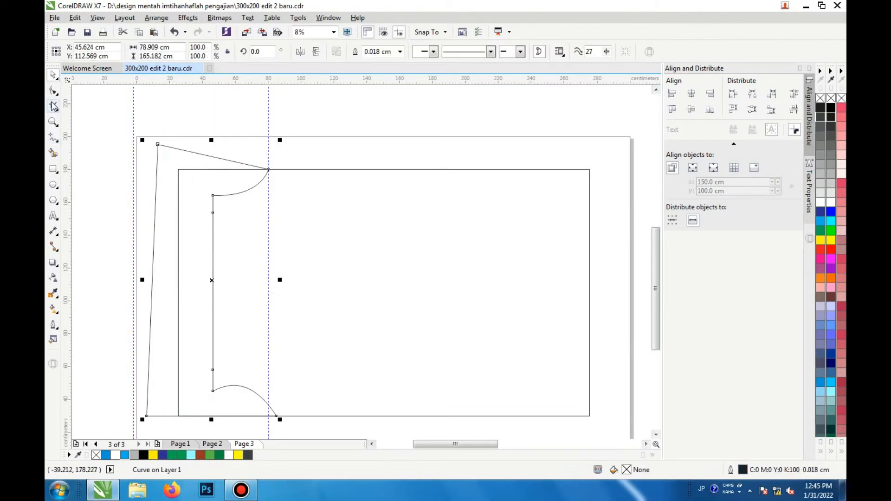
click(53, 91)
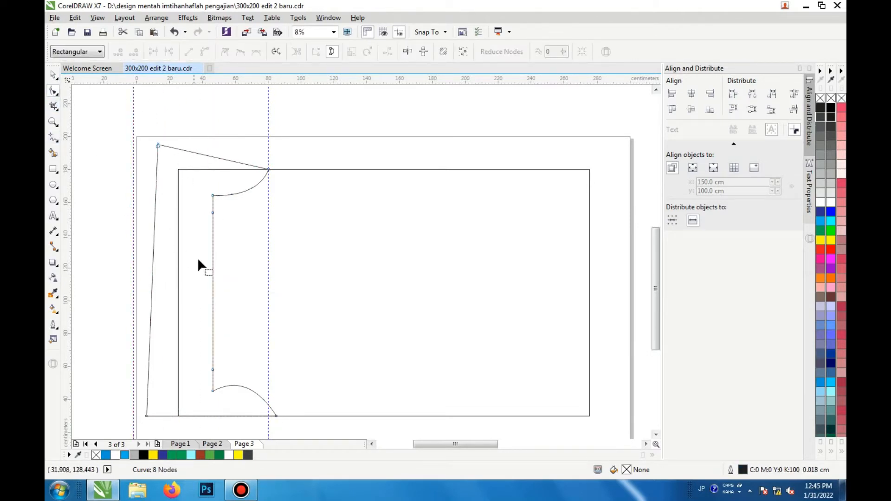
click(212, 282)
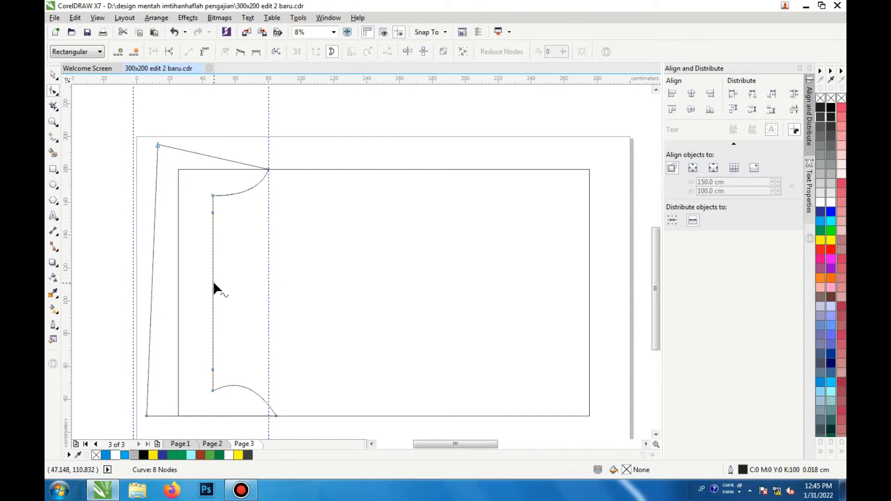
click(207, 53)
drag(212, 285, 184, 278)
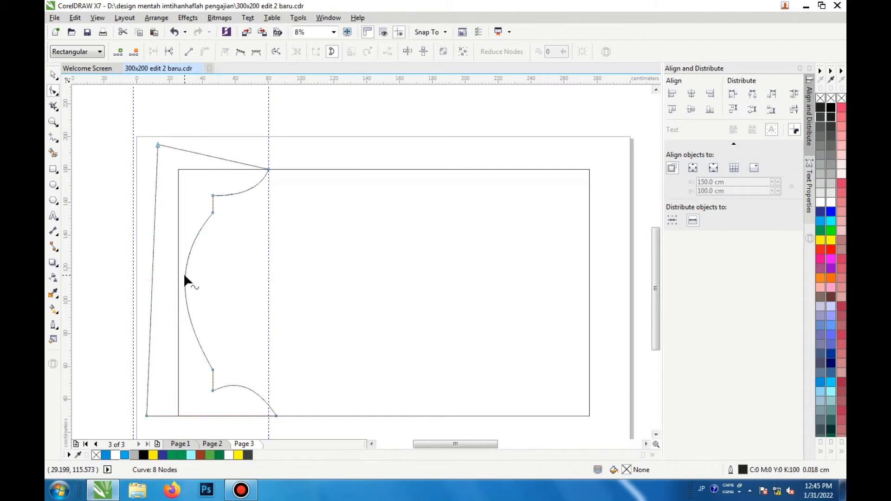
Fill the frame shape with green (C100 M0 Y100 K0) and remove its outline.
click(52, 75)
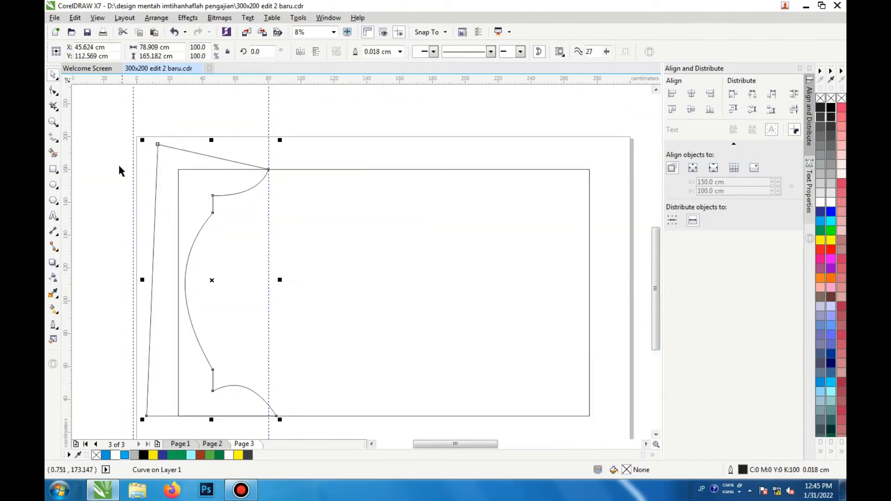
click(174, 193)
click(207, 213)
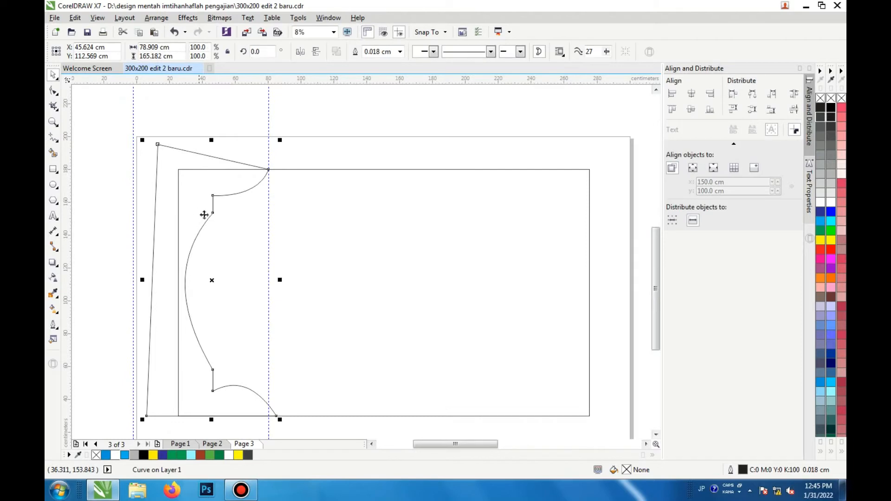
click(825, 233)
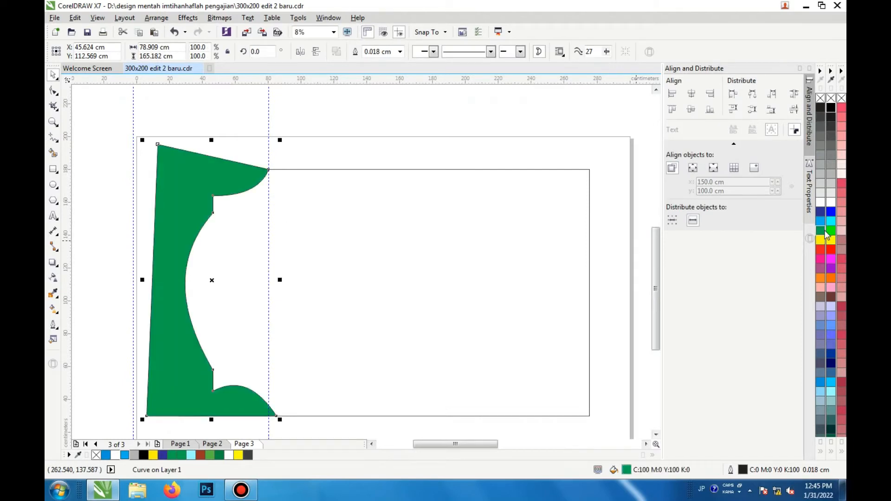
right_click(821, 99)
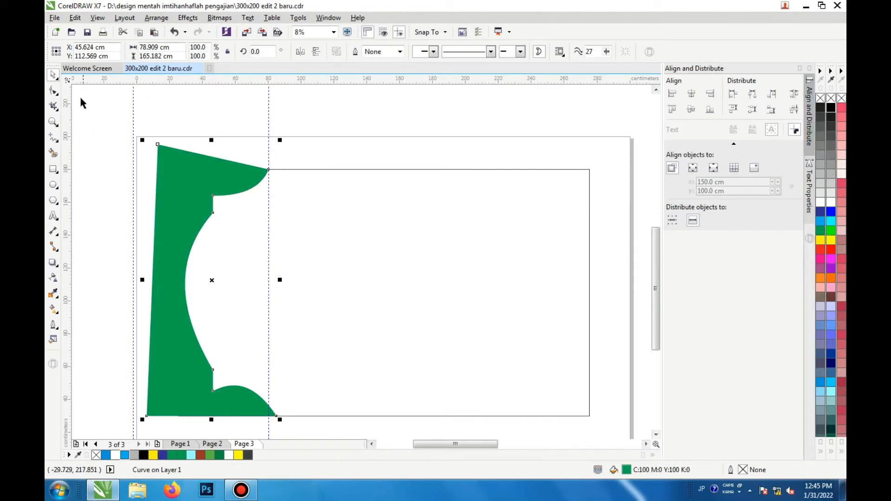
Adjust the control handle of the frame shape's upper inner curve so the curve bulges slightly further downward.
click(53, 90)
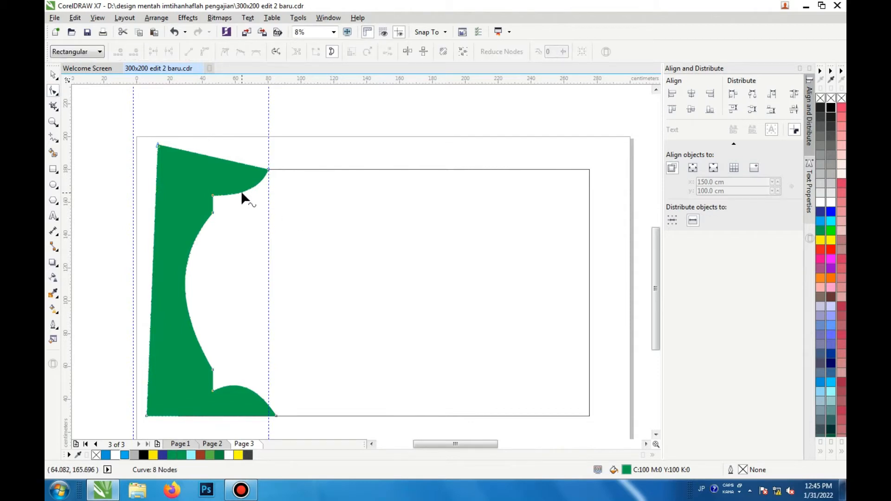
click(268, 170)
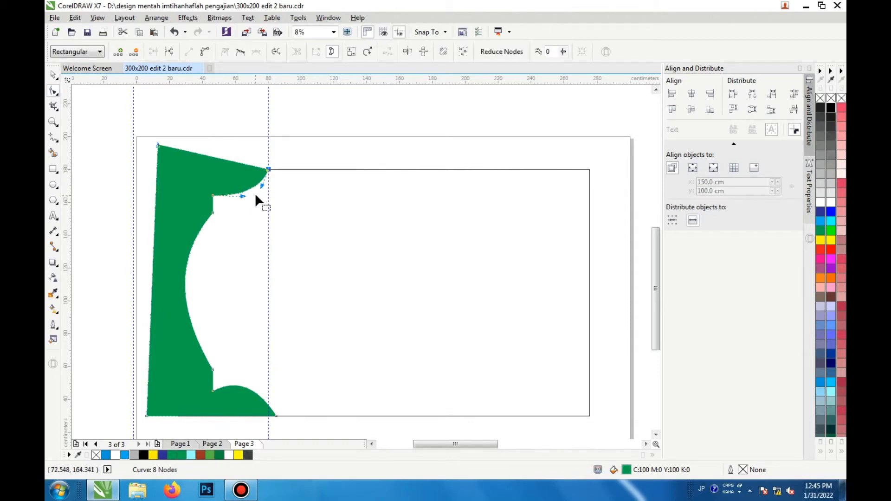
drag(242, 195, 247, 204)
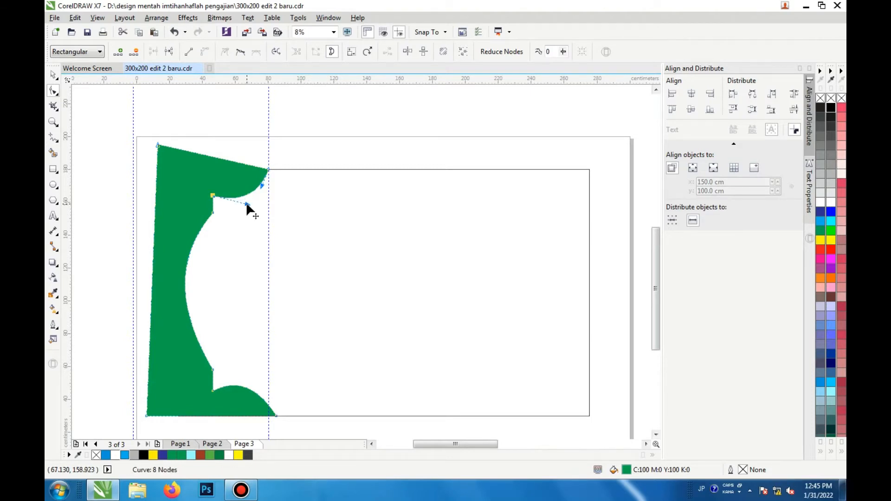
Change the frame shape's fill to a darker green, C94 M26 Y100 K14.
scroll(247, 204, down, 1)
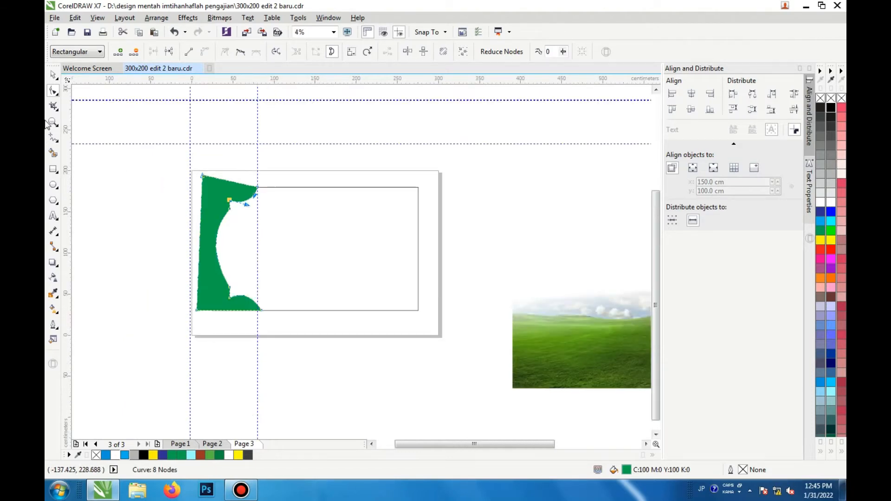
click(55, 75)
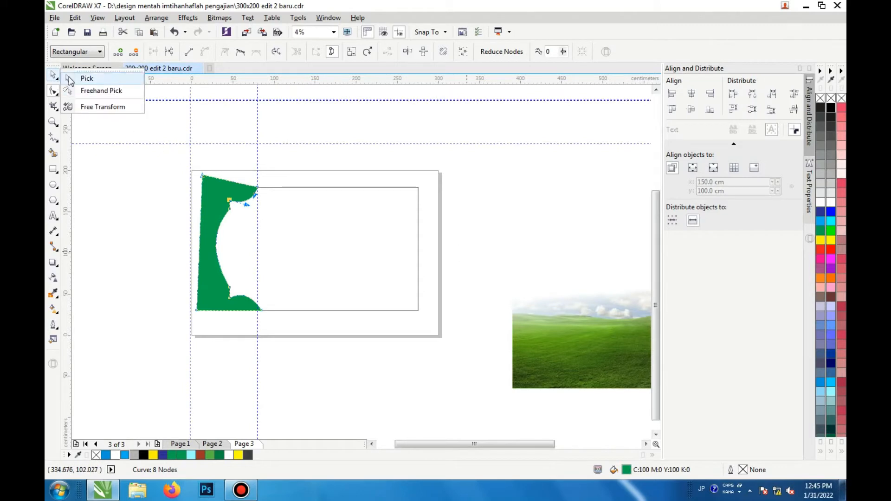
click(86, 78)
click(187, 185)
click(217, 213)
click(217, 213)
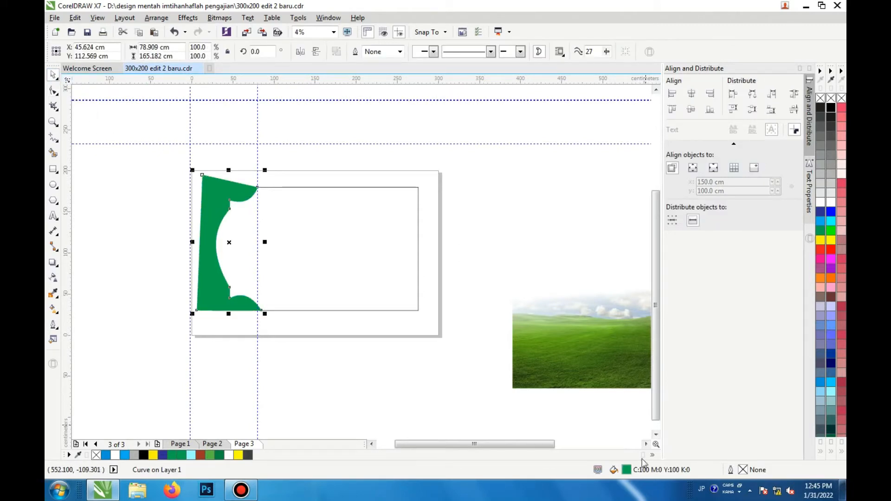
double_click(626, 470)
click(532, 343)
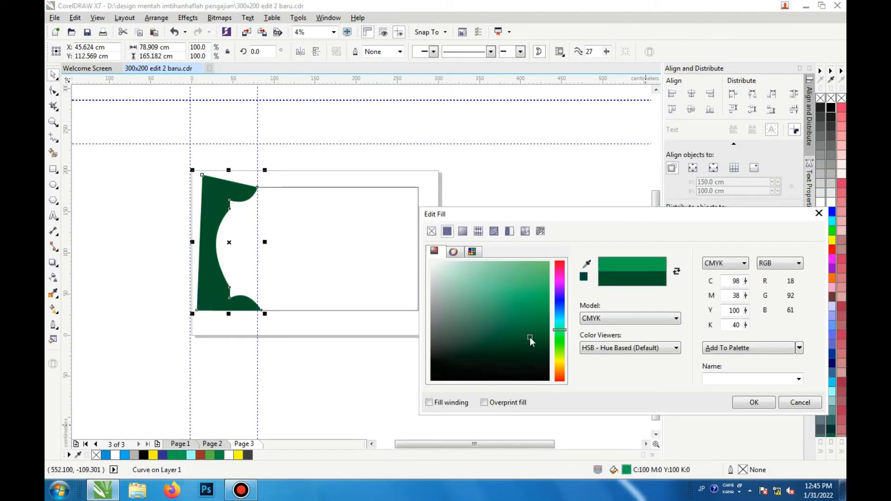
click(545, 322)
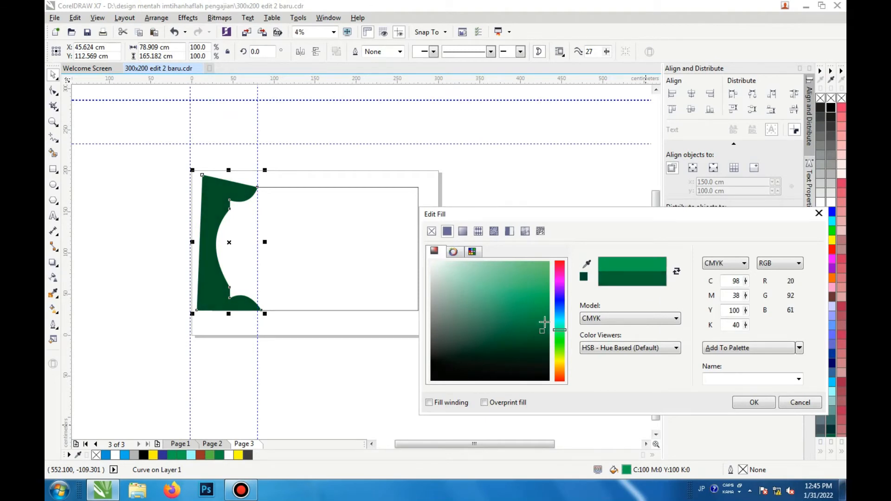
click(754, 403)
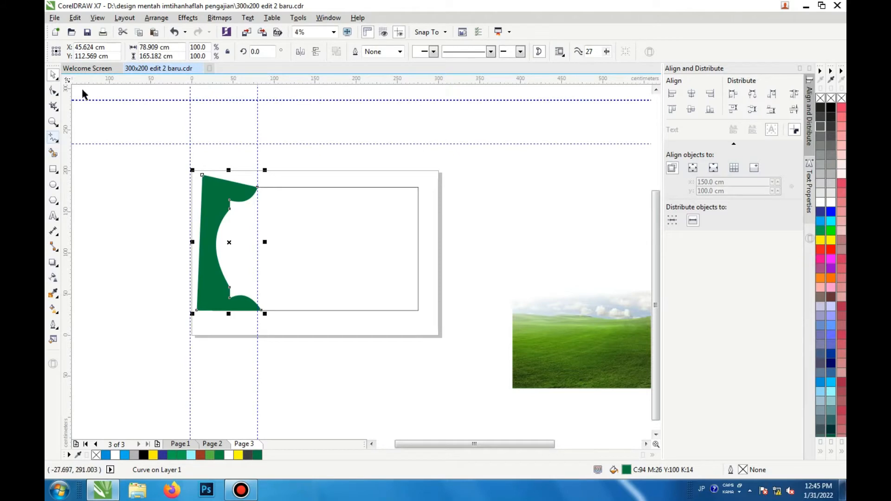
PowerClip the dark green frame shape inside the 250 x 150 cm rectangle.
click(188, 18)
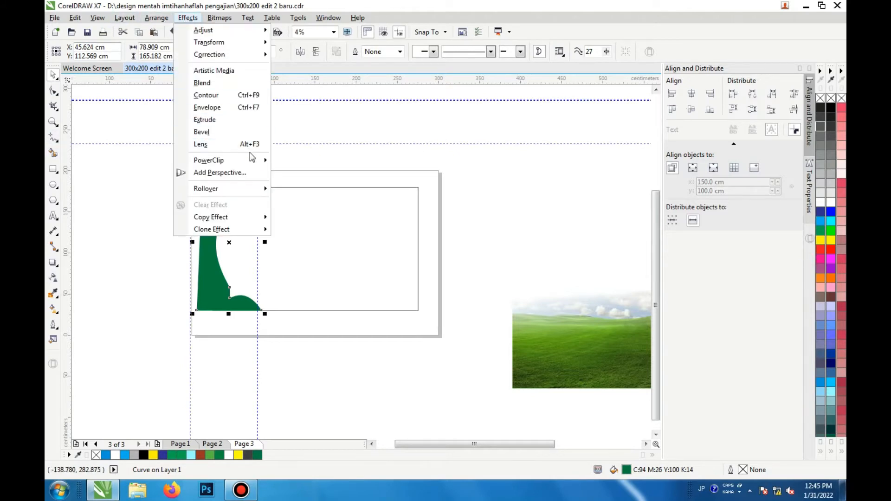
mouse_move(218, 160)
click(288, 158)
click(286, 238)
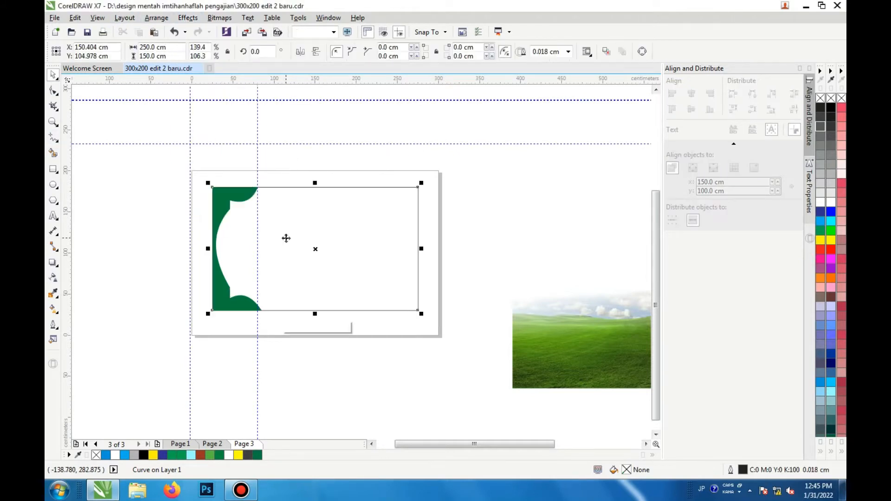
Edit the PowerClip contents, move the frame shape about 8 cm to the right at its original size, and finish editing.
scroll(240, 236, up, 1)
right_click(241, 240)
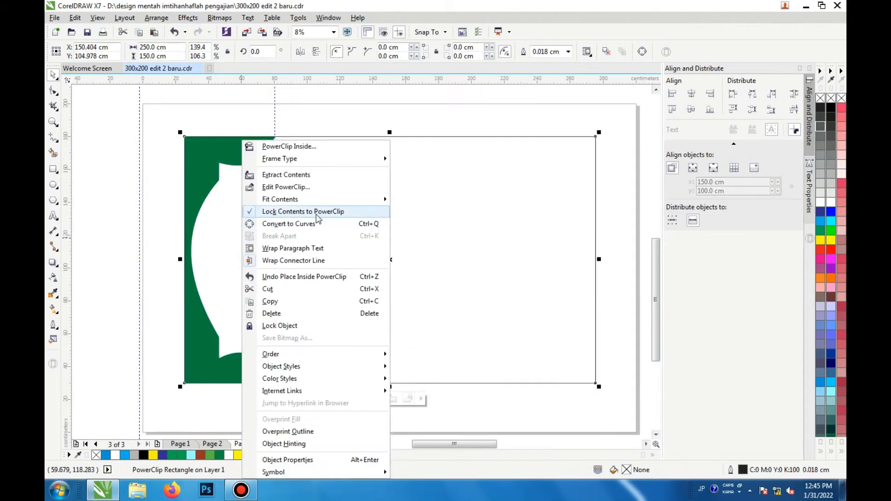
click(297, 187)
click(199, 200)
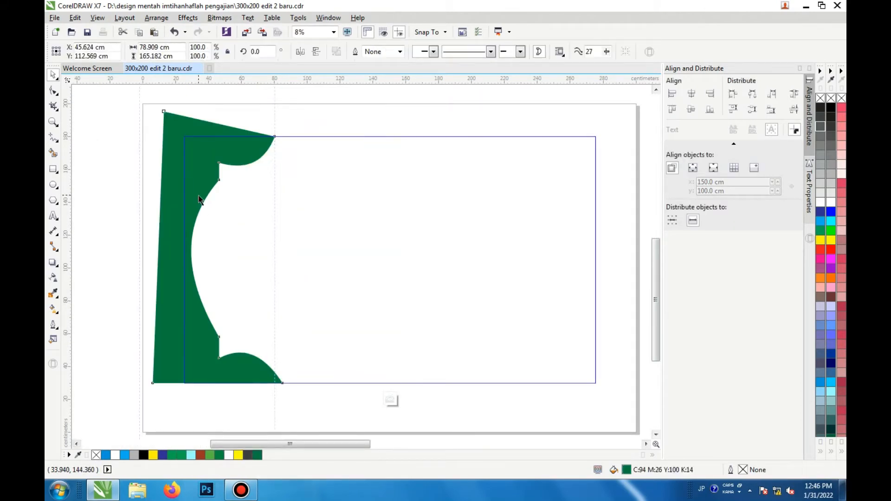
drag(282, 384, 290, 398)
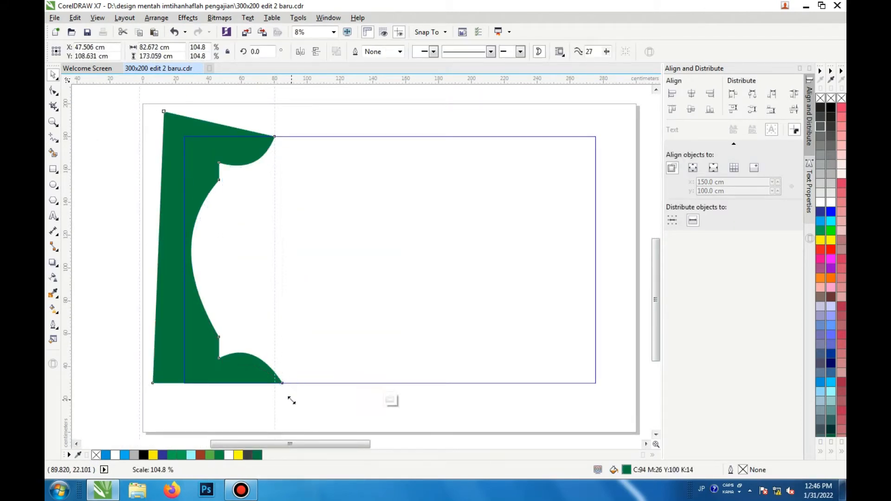
key(ctrl+z)
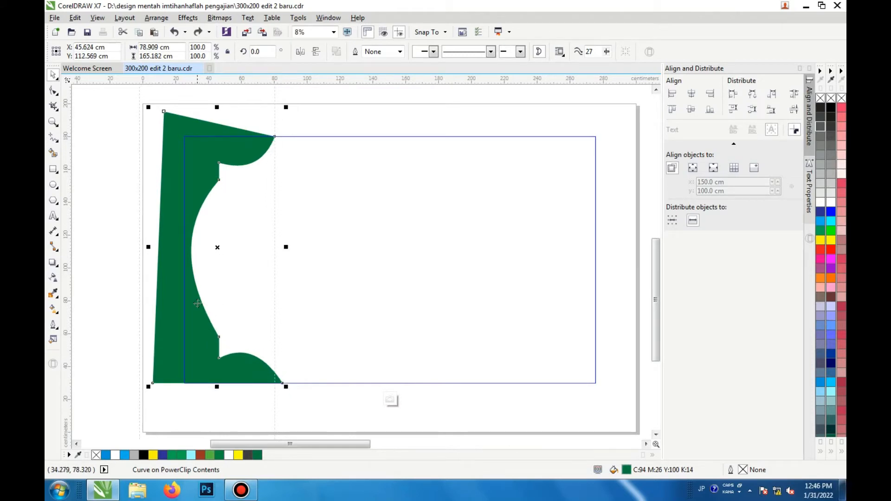
drag(197, 301, 210, 301)
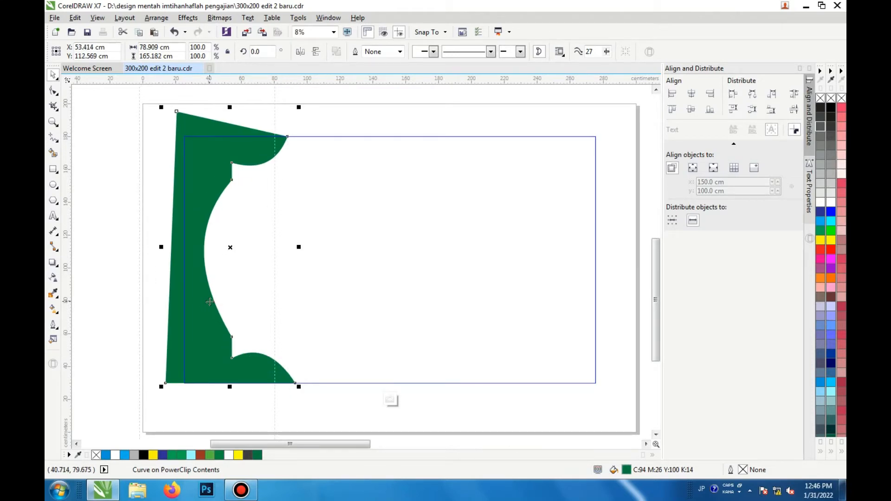
click(393, 399)
scroll(251, 288, down, 2)
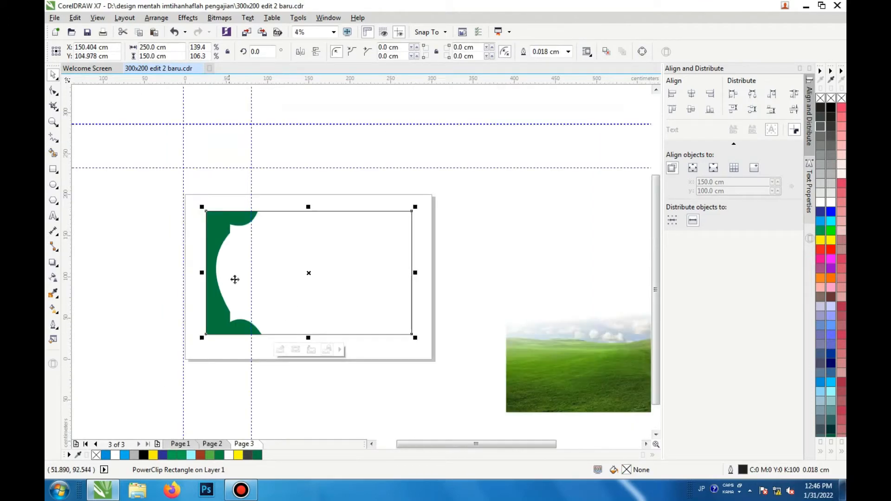
Reopen the rectangle's PowerClip contents for editing and duplicate the dark green frame shape.
scroll(235, 280, up, 2)
right_click(194, 281)
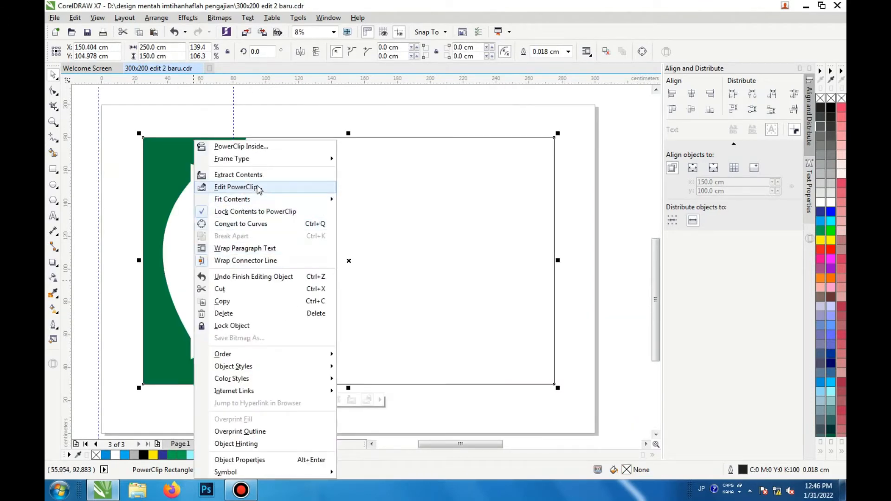
click(258, 188)
scroll(158, 214, up, 1)
scroll(159, 215, down, 1)
click(159, 215)
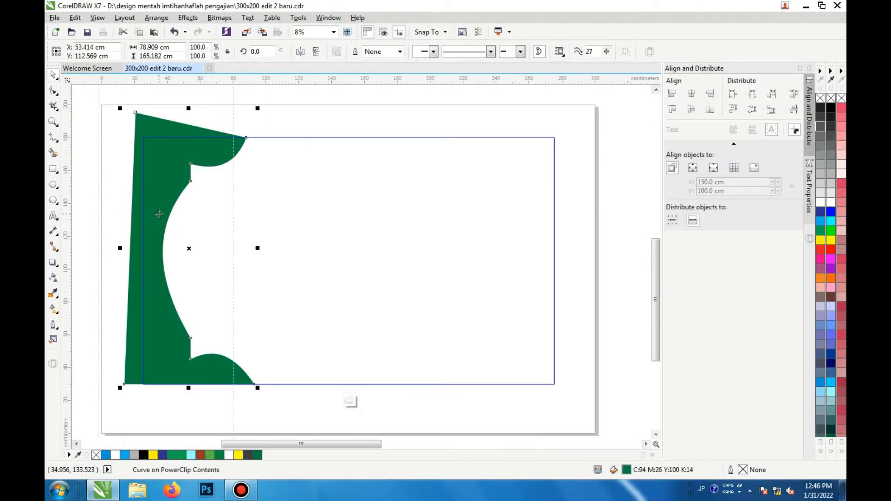
key(ctrl+d)
right_click(148, 175)
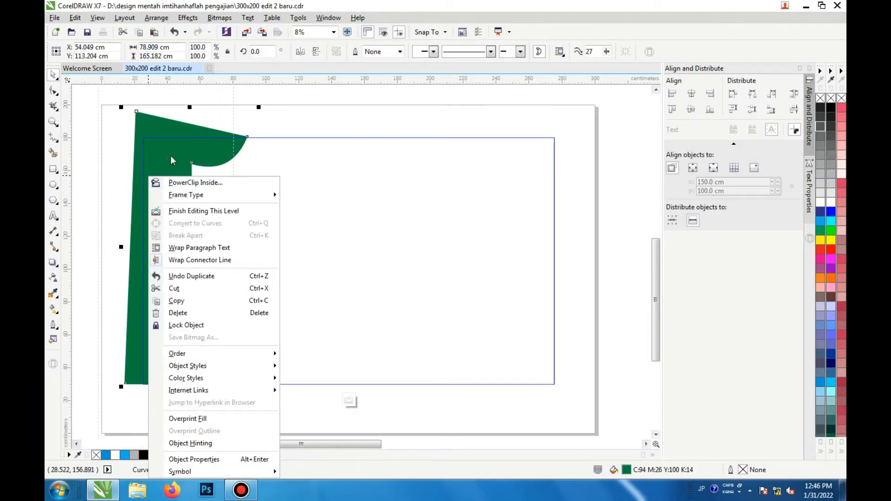
double_click(183, 156)
click(53, 75)
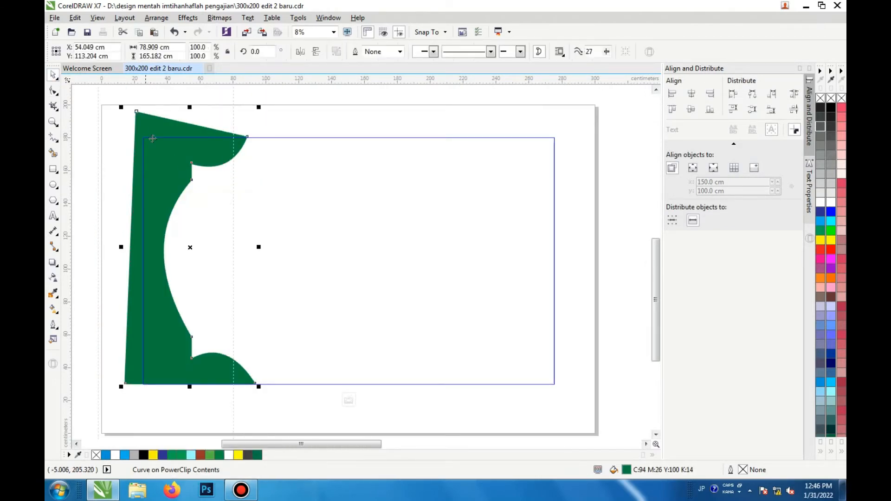
Move the duplicate frame shape clear to the right and order it behind the original.
drag(153, 138, 260, 152)
right_click(288, 173)
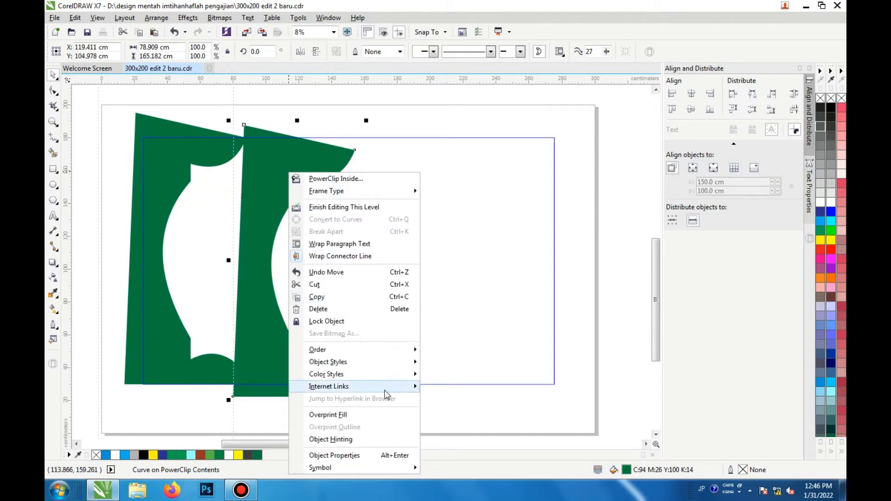
mouse_move(385, 350)
click(468, 390)
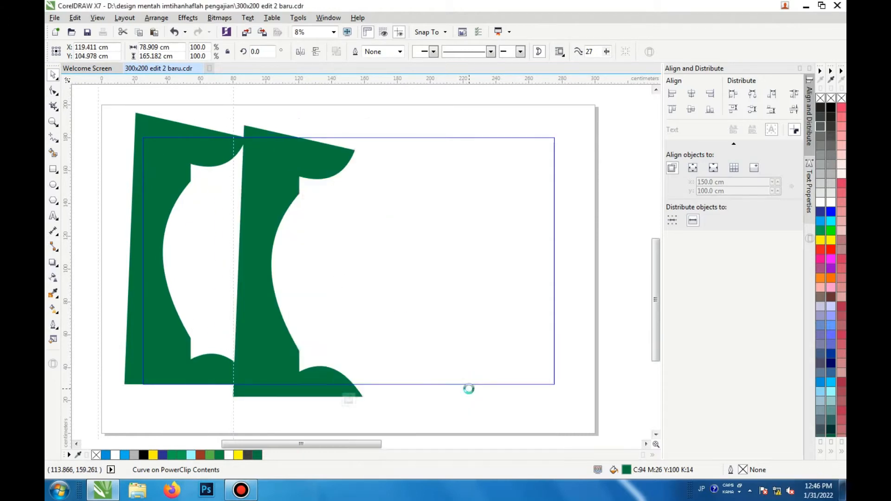
Offset the rear copy about 4 cm right and 4 cm down from the original, and fill it with green C100 M0 Y100 K0.
mouse_move(147, 245)
mouse_down()
mouse_move(170, 258)
mouse_move(155, 244)
mouse_move(153, 251)
mouse_up()
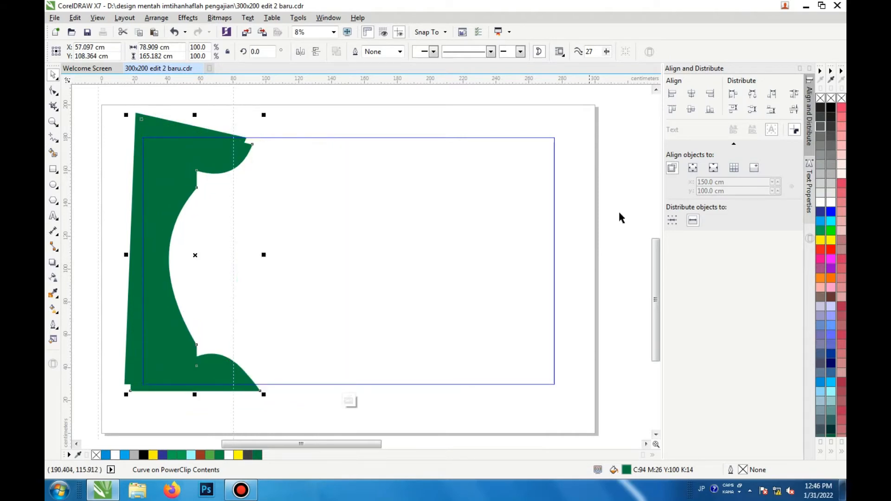
click(819, 231)
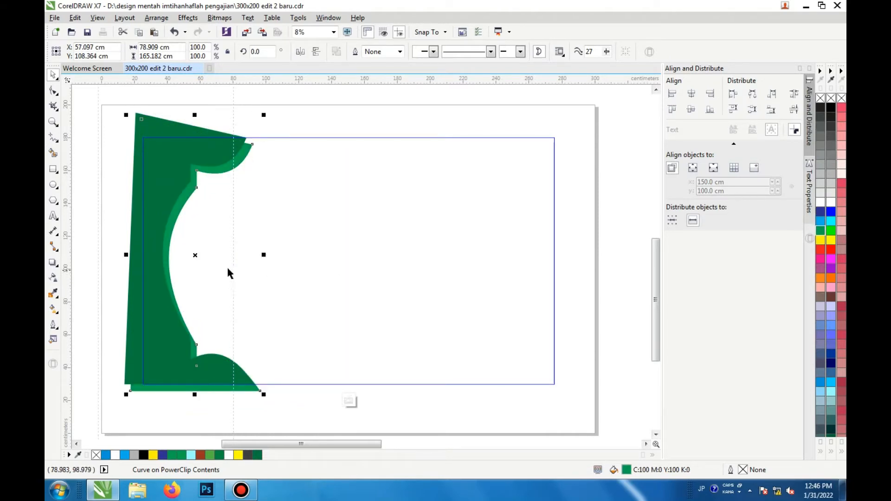
click(190, 231)
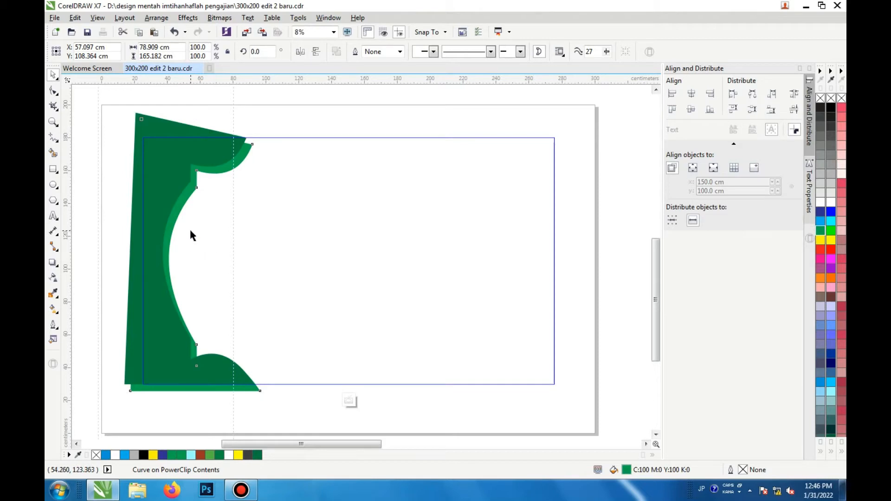
Nudge the lighter green copy slightly right and move it up to Y 112.569 cm, level with the original frame shape.
key(Right)
key(Right)
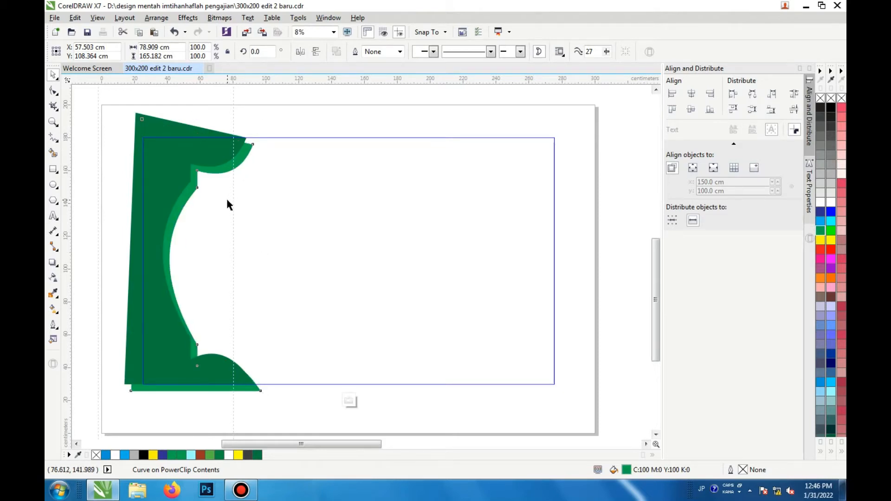
key(ctrl+Up)
key(Up)
key(Up)
key(Up)
key(Up)
key(Up)
key(Up)
key(Up)
key(Up)
key(Up)
key(Up)
key(Up)
key(Up)
key(Up)
key(Up)
key(Up)
key(Up)
key(Up)
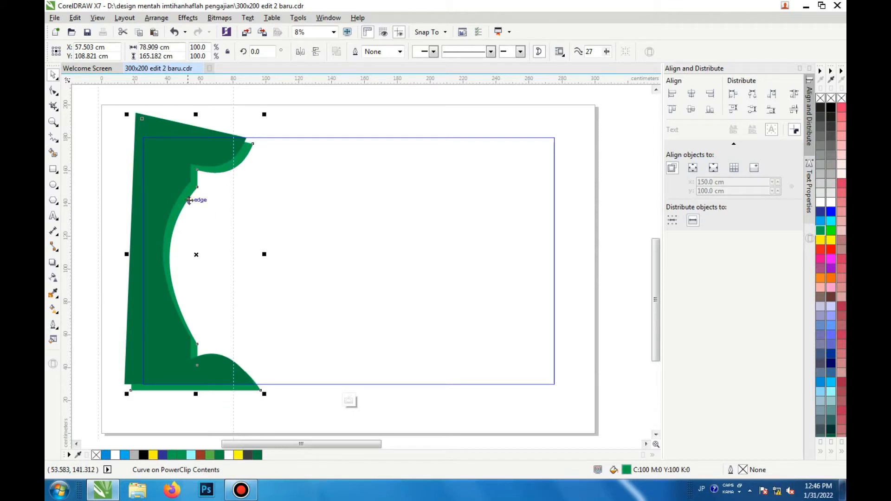
drag(195, 254, 196, 249)
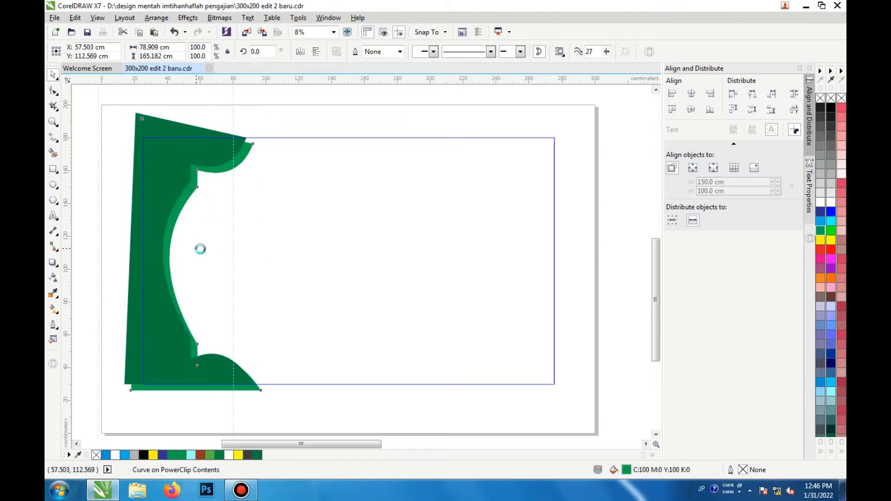
Nudge the lighter green copy right to about X 58 cm and slightly down, widening the visible inner border.
key(Right)
key(Right)
key(Right)
key(Right)
key(Right)
key(Right)
key(Right)
key(Right)
key(Right)
key(Right)
key(Right)
key(Right)
key(Right)
key(Right)
key(Right)
key(Right)
key(Right)
key(Right)
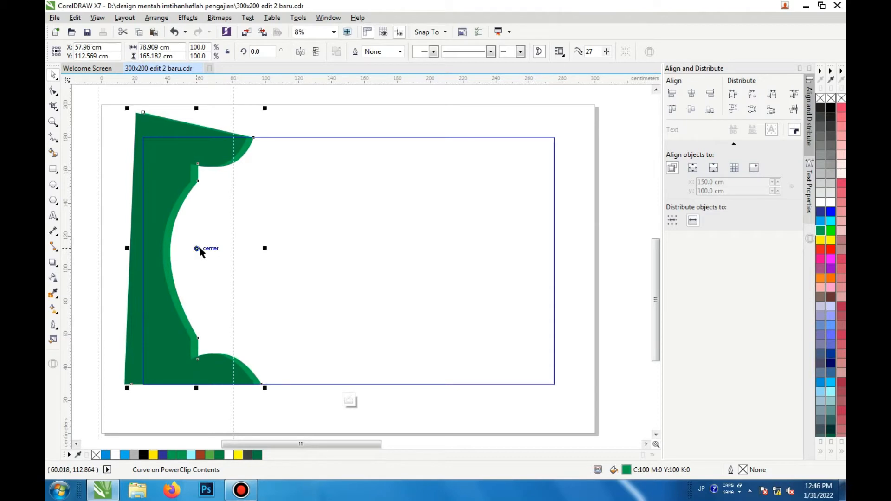
key(Down)
key(Down)
key(Down)
key(Down)
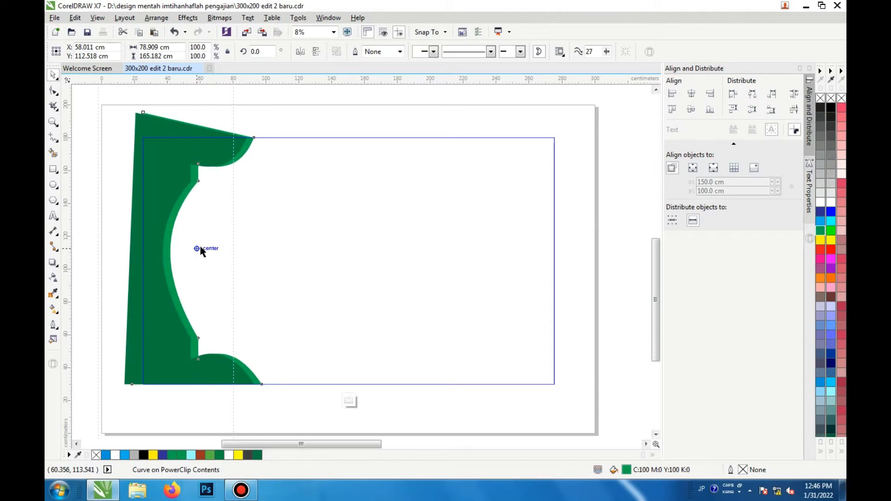
Change the rear copy's fill to a brighter green, C84 M4 Y91 K0.
scroll(200, 249, down, 1)
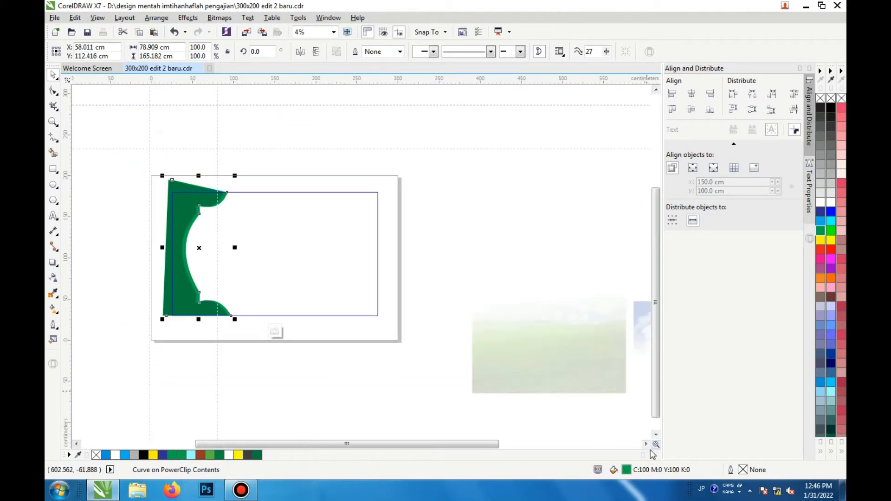
double_click(627, 471)
drag(528, 313, 542, 301)
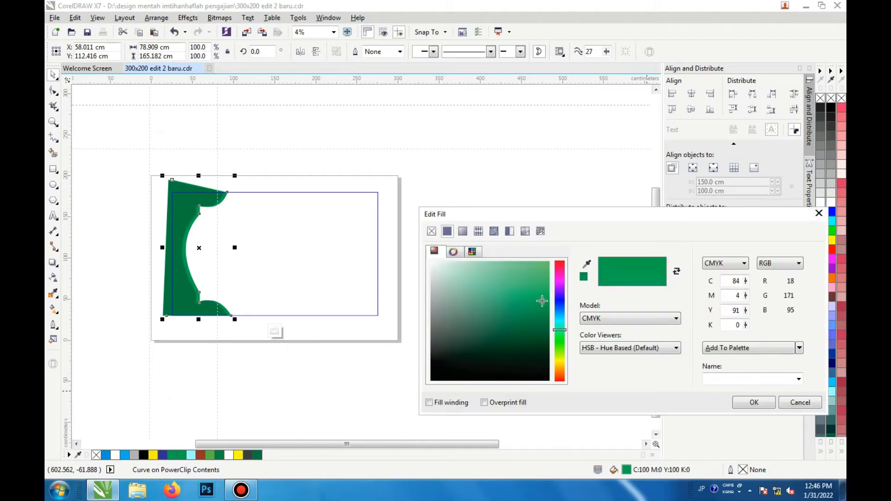
click(146, 231)
click(755, 402)
Apply a diagonal linear fountain fill to the rear copy, running from green at the upper left to olive yellow at the lower right.
scroll(222, 238, up, 1)
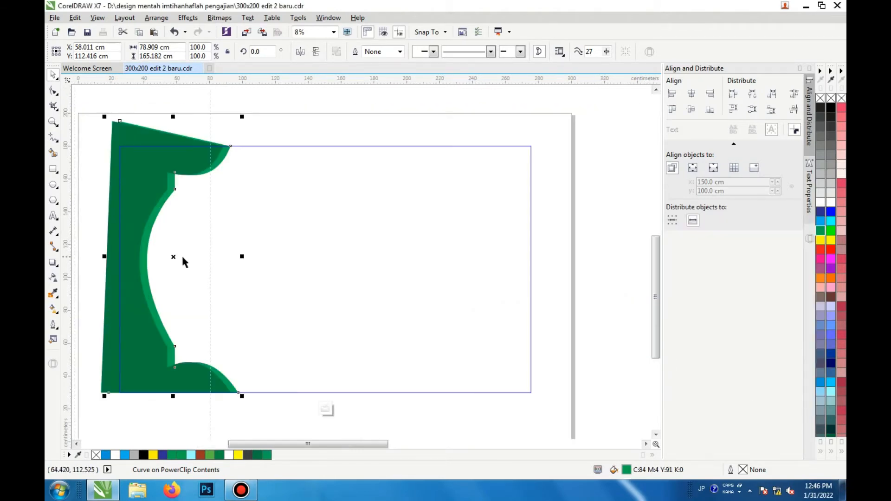
click(54, 309)
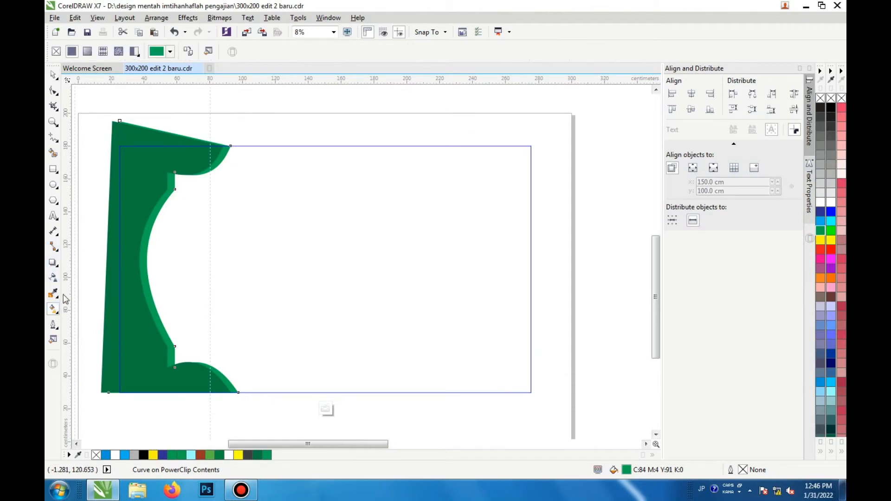
drag(137, 225, 192, 278)
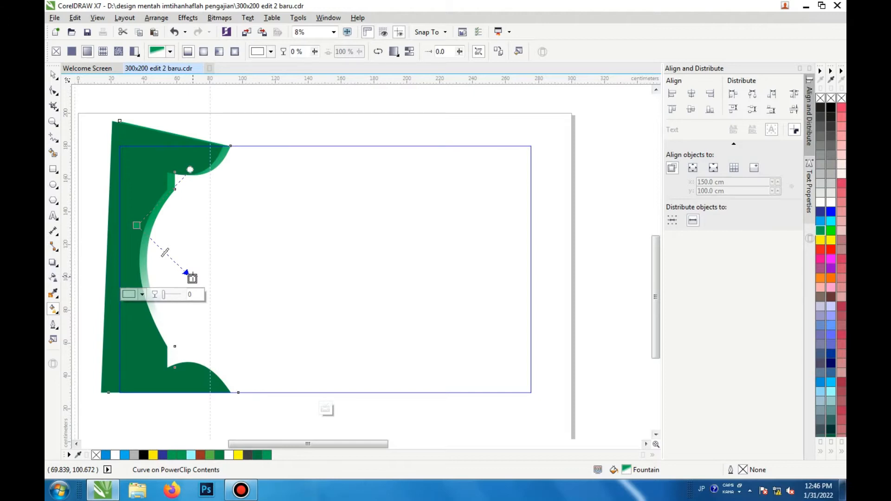
click(142, 295)
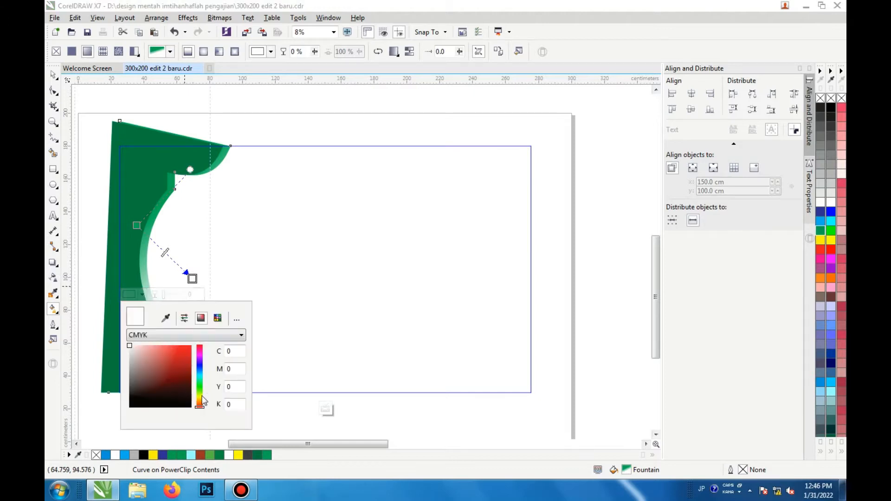
drag(203, 400, 201, 396)
click(183, 362)
click(110, 232)
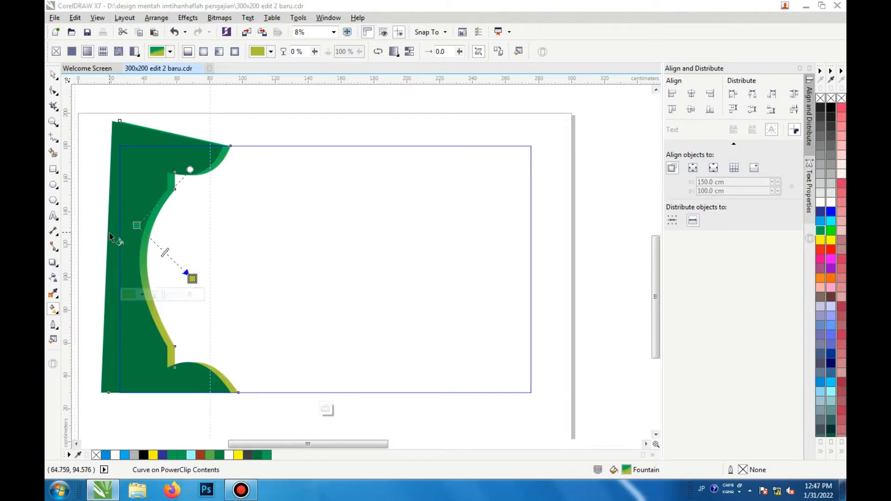
Redirect the rear copy's linear fountain fill nearly horizontally, with green starting inside the left frame and olive yellow ending to its right.
drag(193, 278, 190, 246)
drag(199, 248, 168, 237)
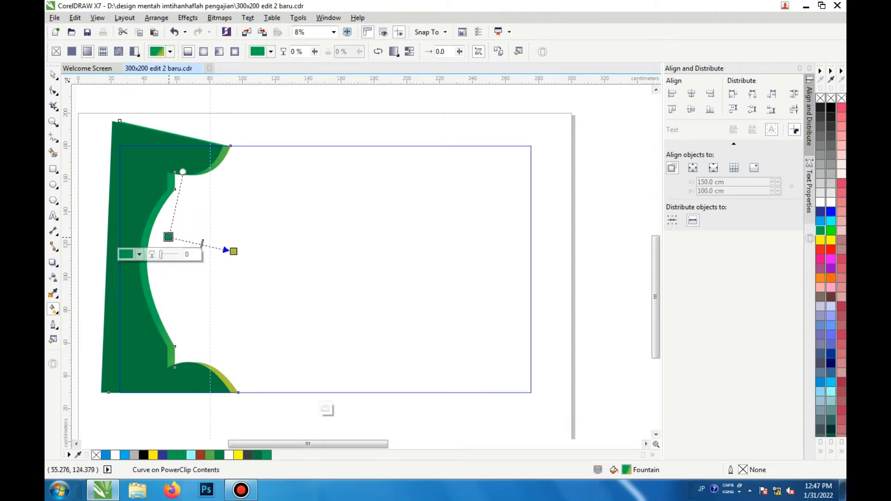
drag(233, 250, 144, 219)
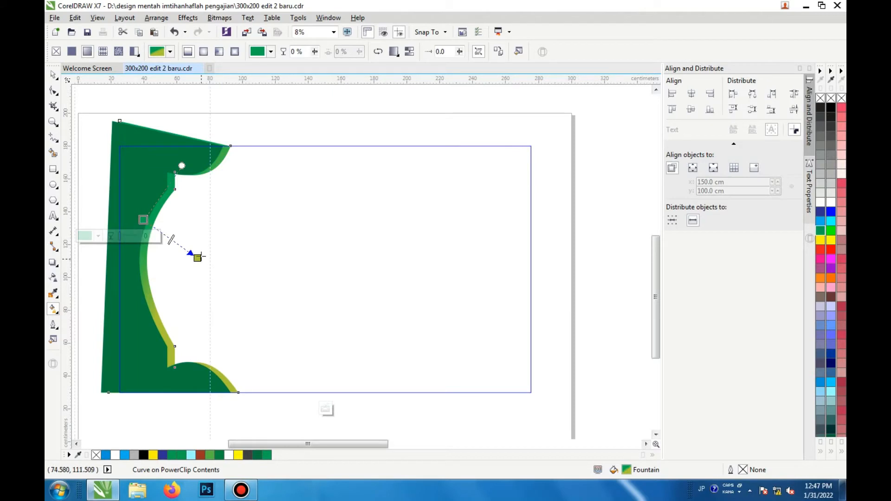
drag(197, 257, 197, 228)
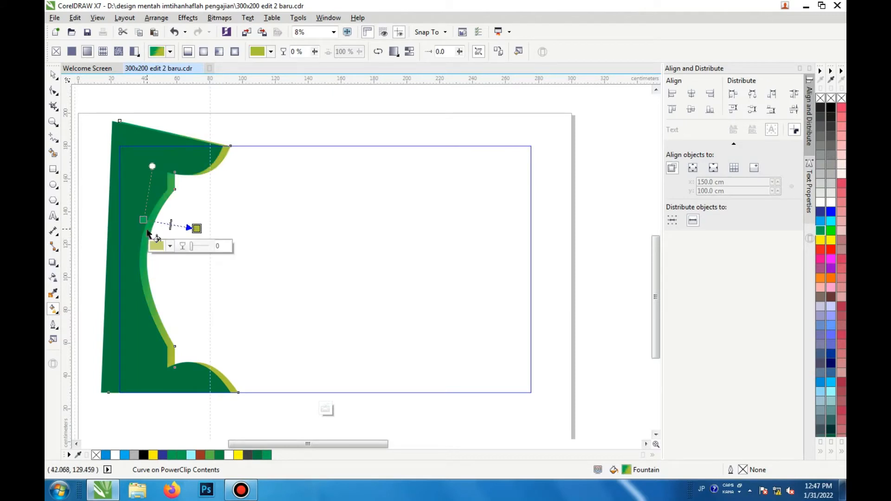
drag(144, 220, 144, 230)
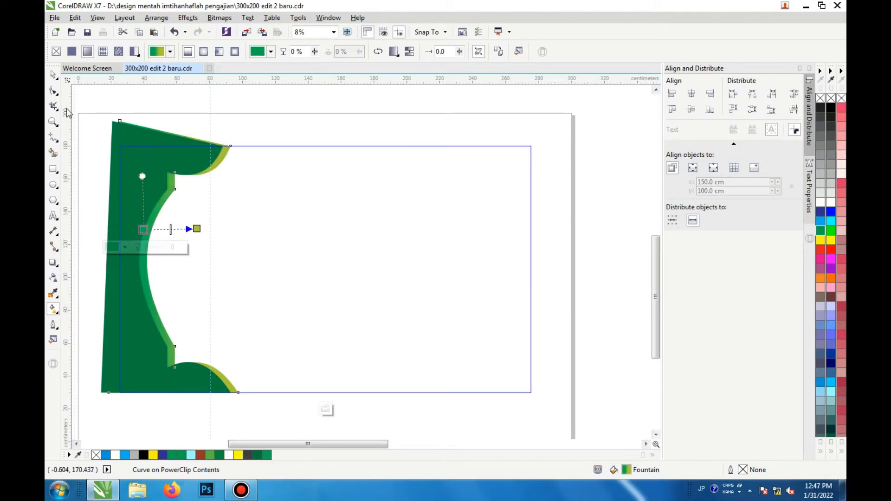
drag(147, 226, 122, 235)
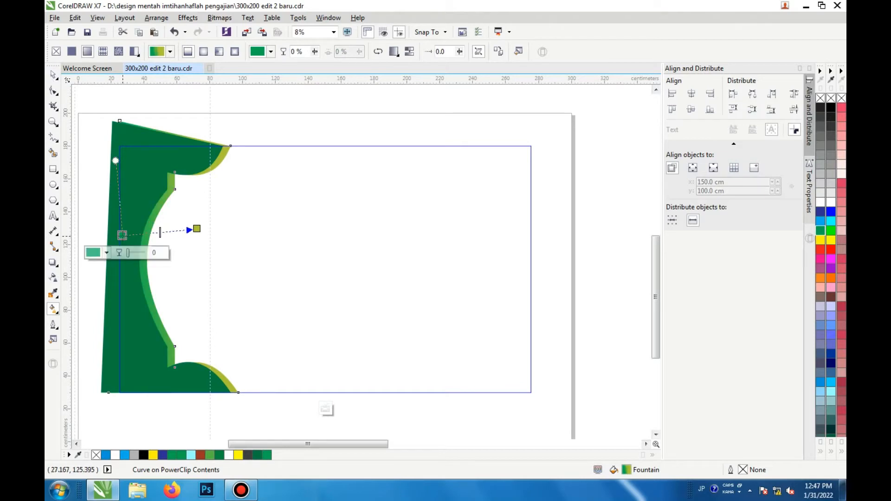
click(52, 75)
Select both layered frame shapes on the banner's left side and group them.
scroll(115, 120, down, 1)
click(110, 115)
scroll(361, 263, up, 2)
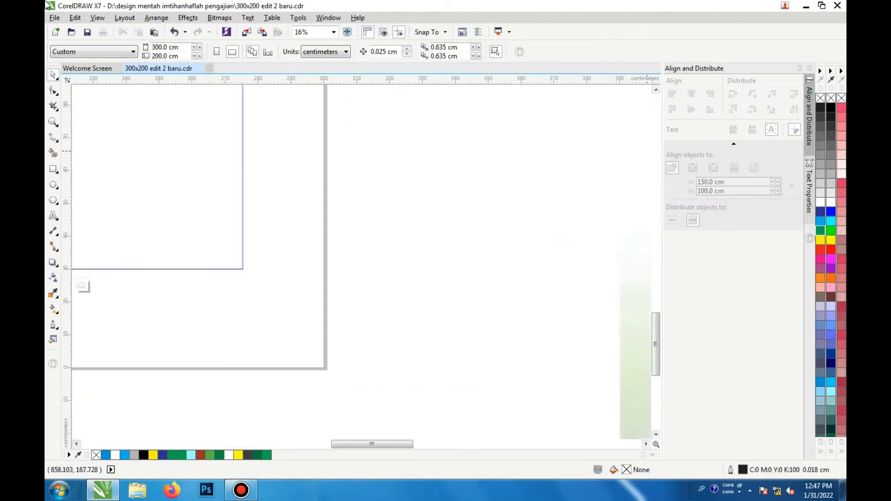
scroll(354, 162, down, 2)
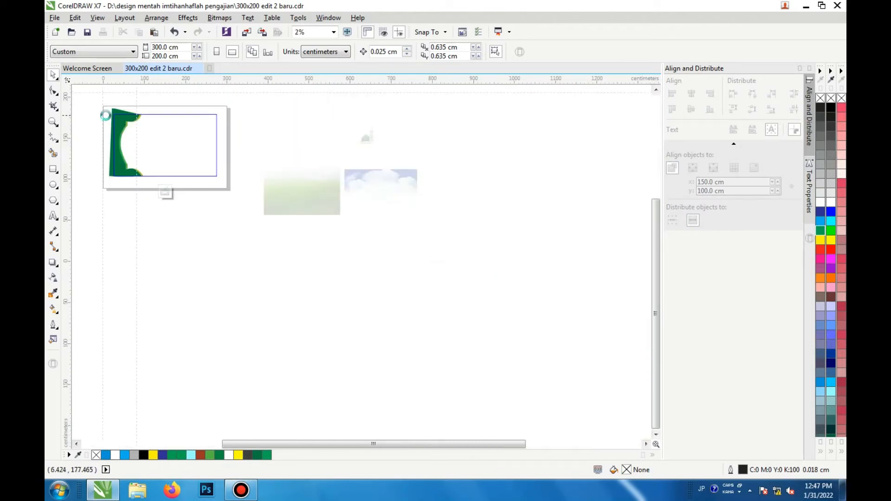
drag(147, 145, 218, 269)
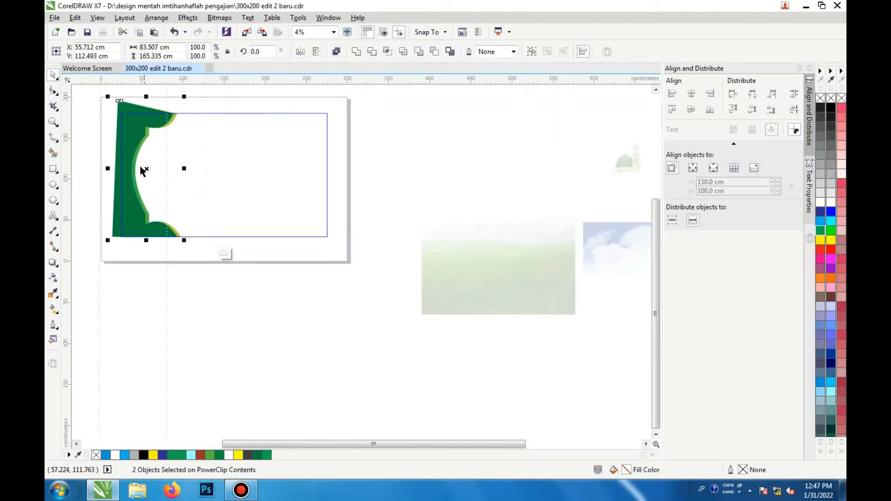
click(532, 51)
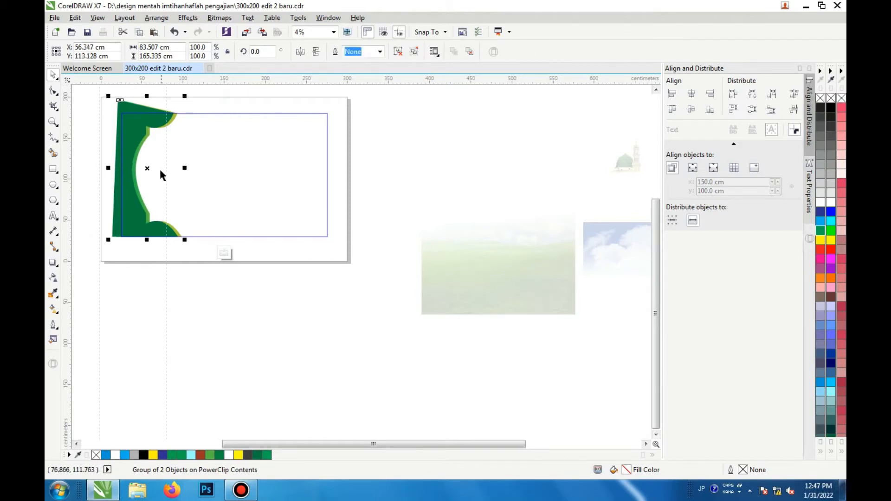
Place a horizontally mirrored copy of the frame group along the rectangle's right edge, centred at about X 245.5 cm.
drag(134, 174, 300, 175)
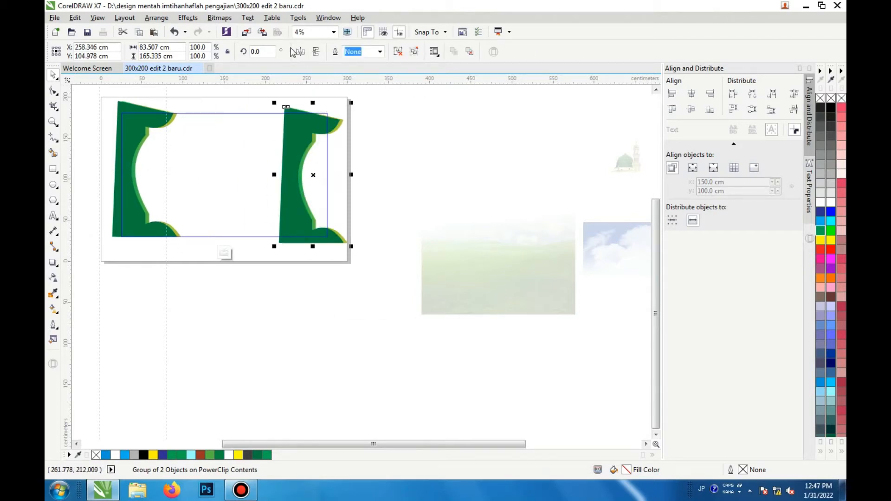
click(301, 52)
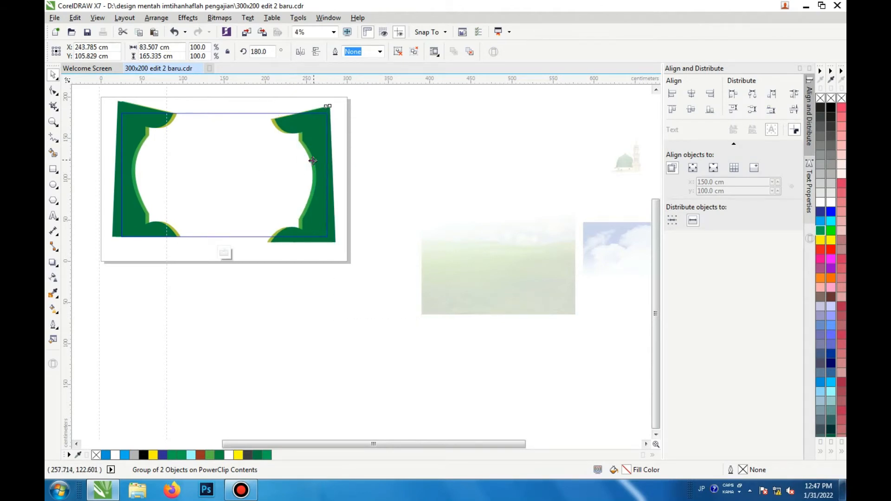
click(308, 151)
key(Right)
key(Right)
key(Right)
key(Right)
key(Right)
key(Right)
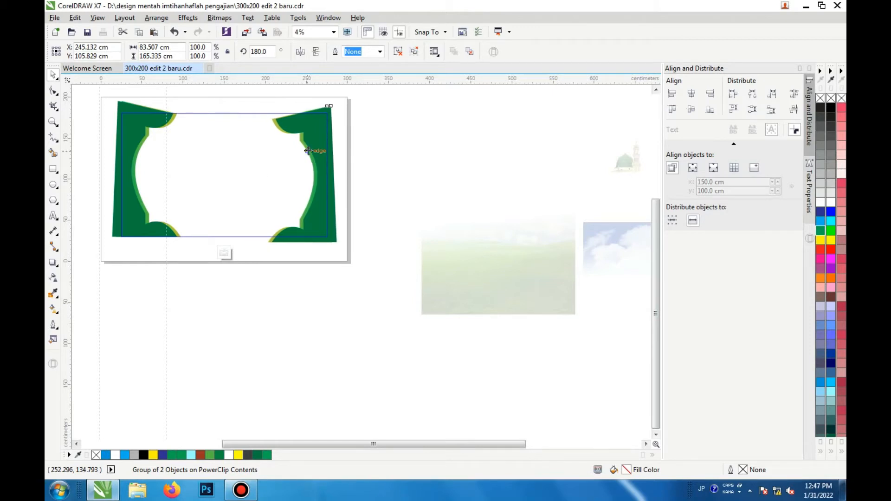
key(Right)
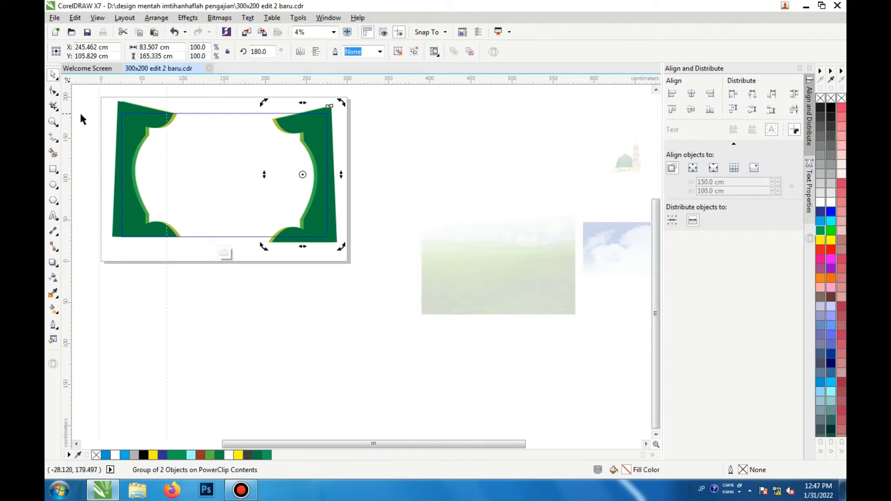
Align the top edges of the left and right frame groups.
shift+click(126, 121)
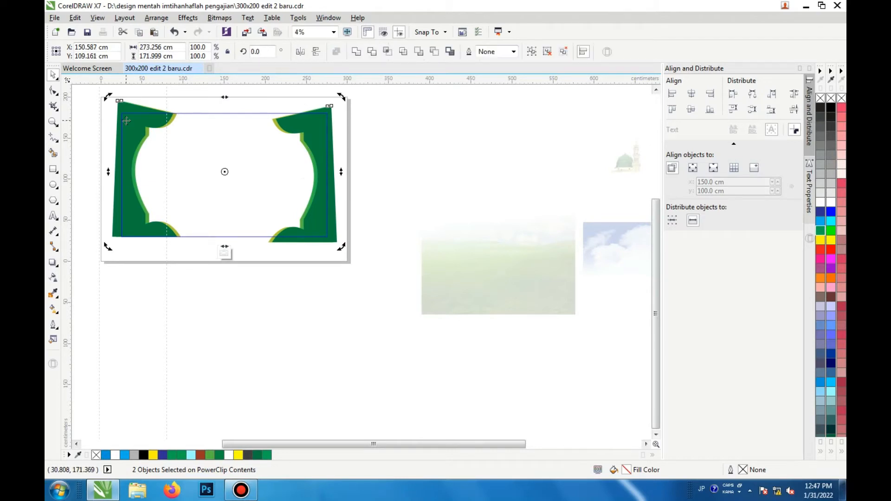
key(t)
click(381, 194)
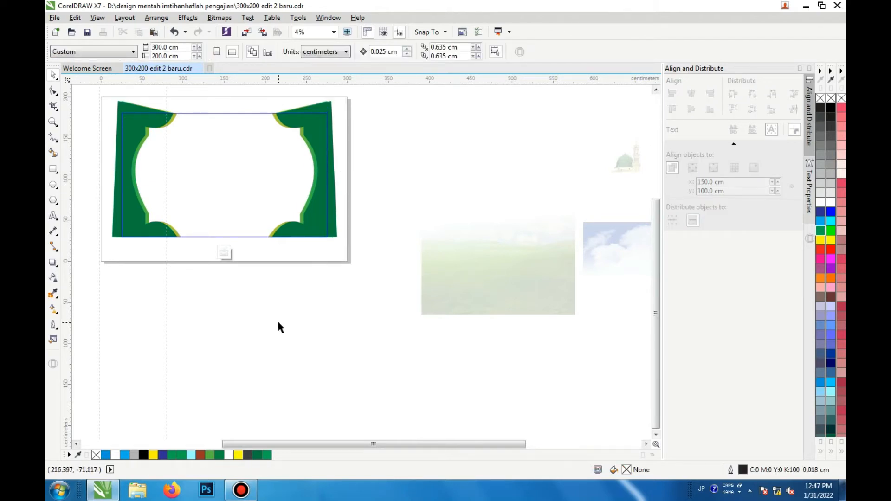
Finish editing the PowerClip contents and move the banner to about X 238.5 cm, Y 76.6 cm.
click(224, 253)
drag(217, 170, 288, 191)
scroll(289, 192, down, 2)
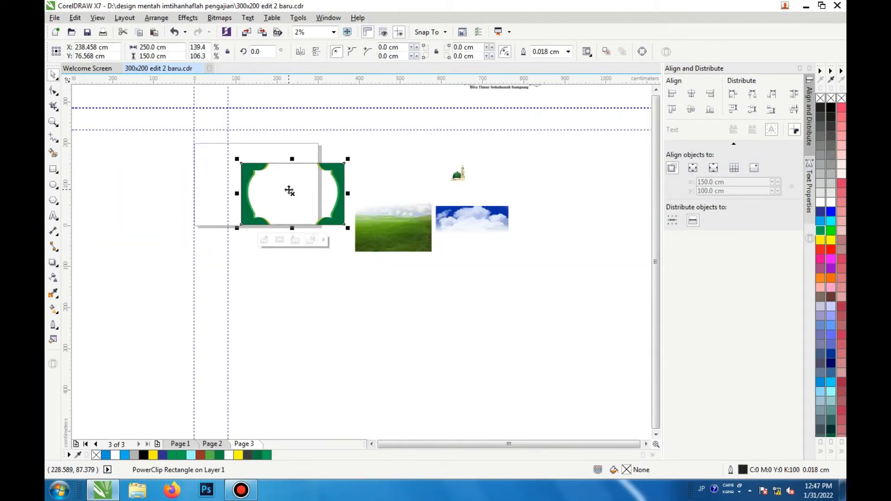
Move the vertical guideline that crosses the page to X -95.176 cm, outside the page's left edge.
drag(227, 148, 155, 146)
scroll(285, 196, up, 1)
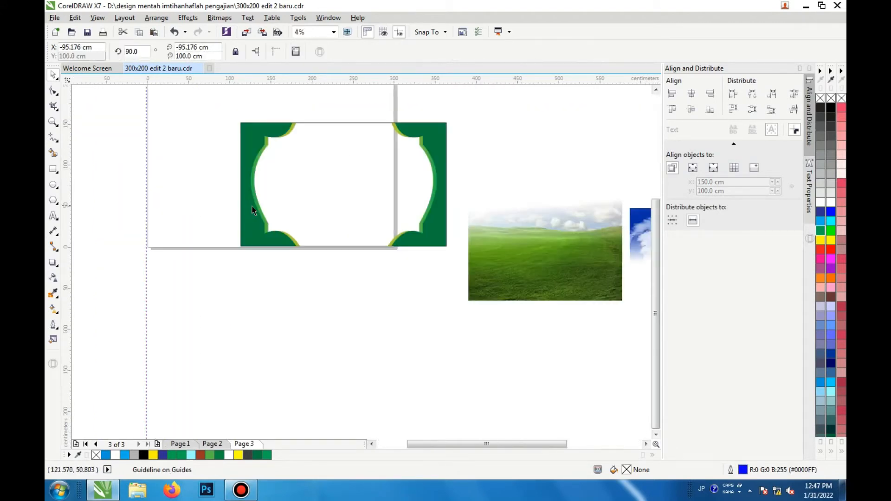
scroll(285, 195, down, 1)
scroll(285, 196, up, 1)
Set the banner rectangle's outline width to 0.5 cm.
click(332, 181)
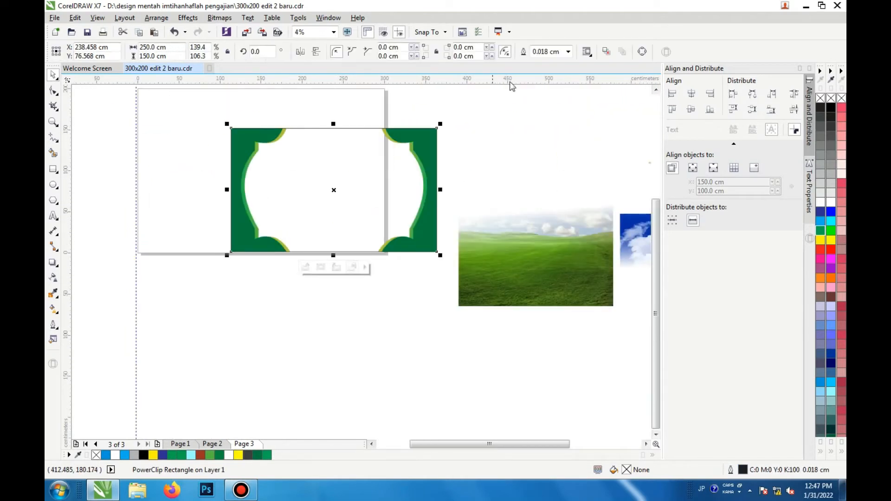
click(568, 51)
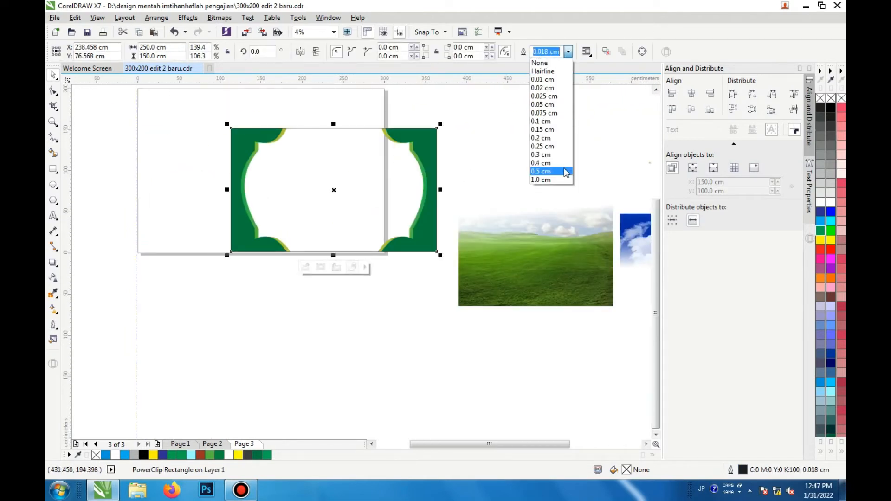
click(564, 171)
scroll(399, 179, down, 1)
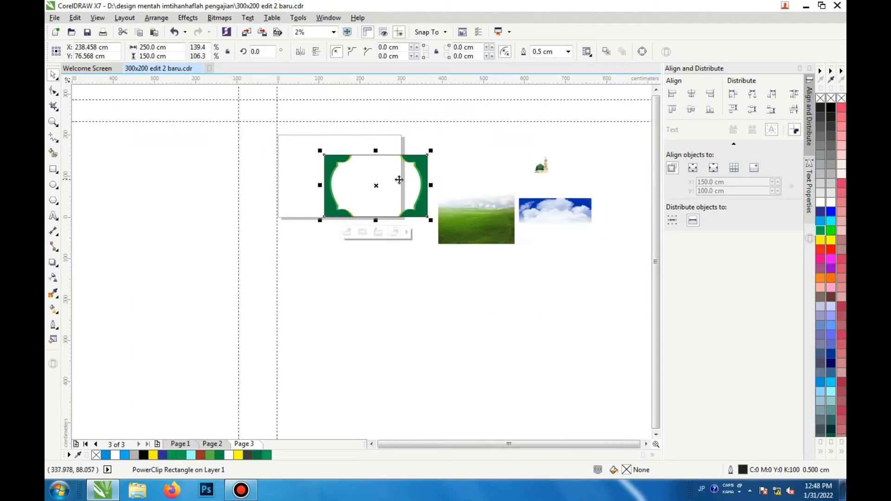
Move the green field picture over the banner's lower right corner, centred at about X 333 cm, Y -25 cm.
click(509, 232)
scroll(477, 213, up, 1)
drag(477, 213, 300, 247)
scroll(301, 246, up, 1)
scroll(314, 200, down, 1)
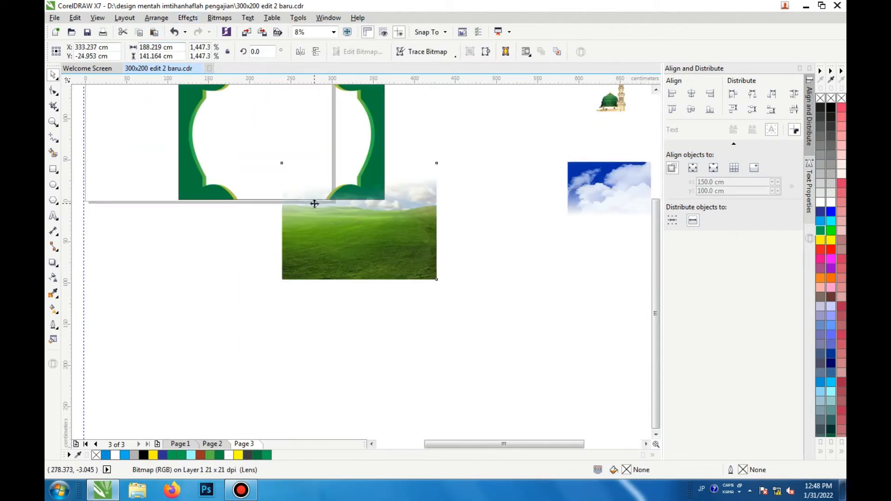
Extend the field picture's linear transparency upward past its top edge at 93.7° to reveal more of the cloudy sky.
click(54, 278)
drag(360, 182, 356, 137)
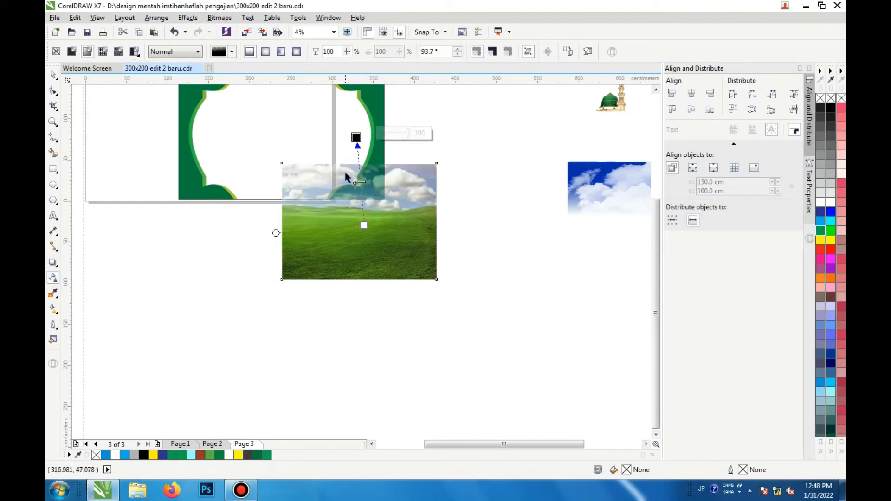
click(53, 74)
PowerClip the field picture inside the banner rectangle and open the frame's contents for editing.
scroll(258, 211, down, 1)
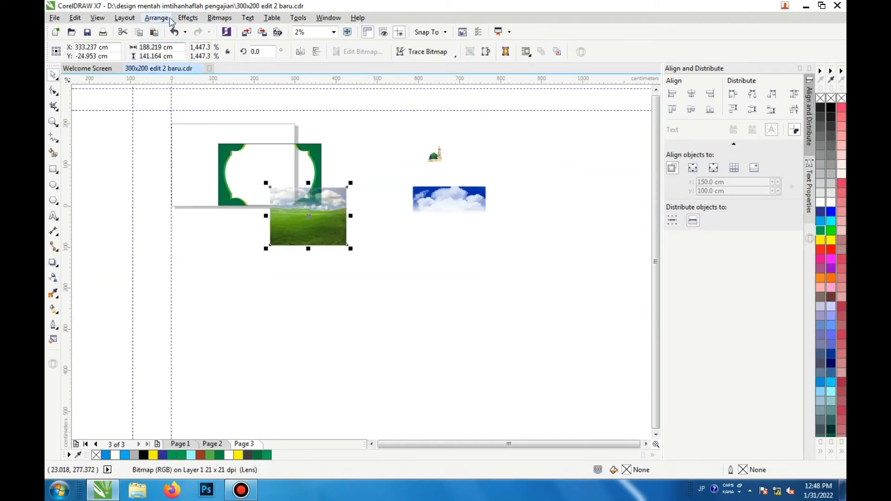
click(181, 19)
mouse_move(239, 159)
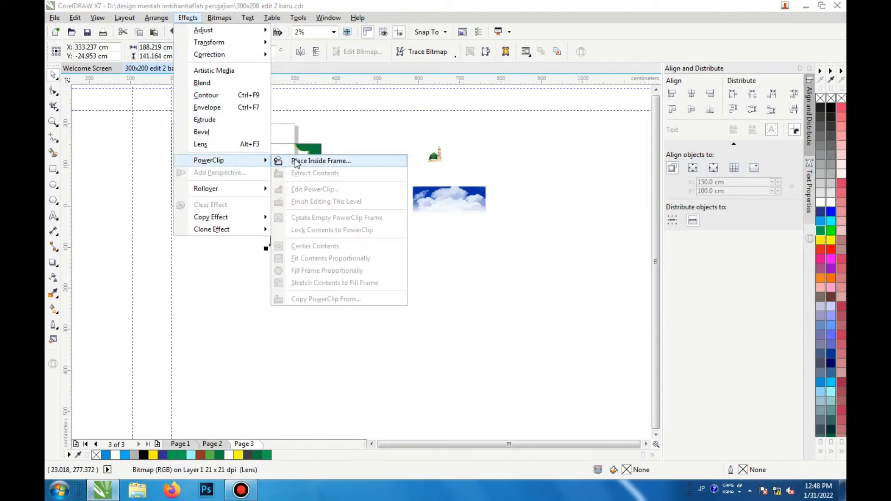
click(320, 159)
click(240, 166)
right_click(249, 166)
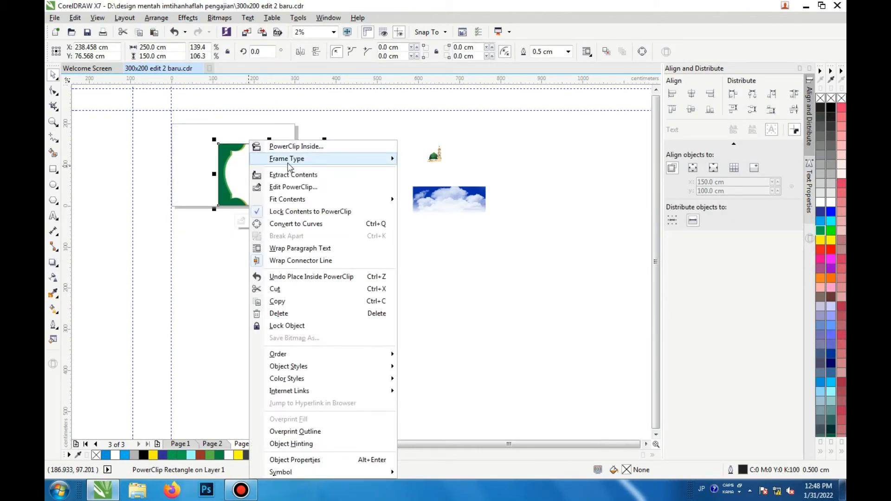
click(277, 185)
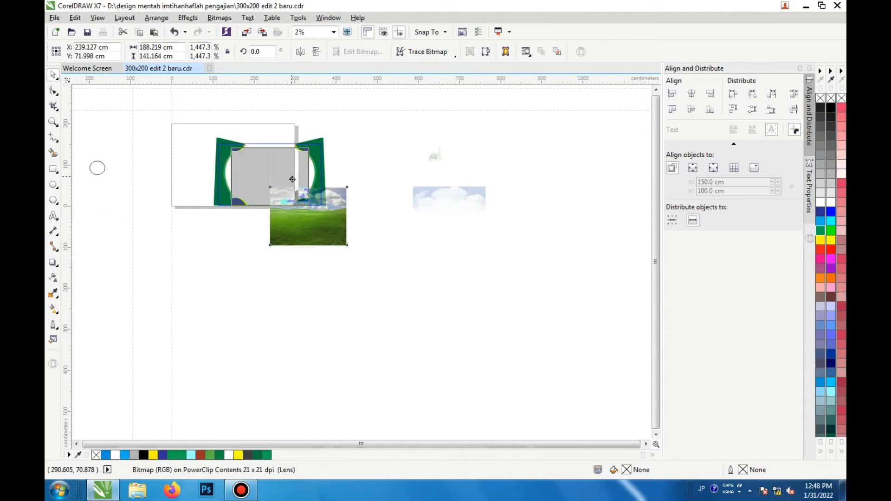
Enlarge the field picture to about 230.6 x 173 cm and position it across the banner at X 238.458 cm, Y 65.078 cm.
drag(277, 194, 283, 175)
scroll(283, 174, up, 2)
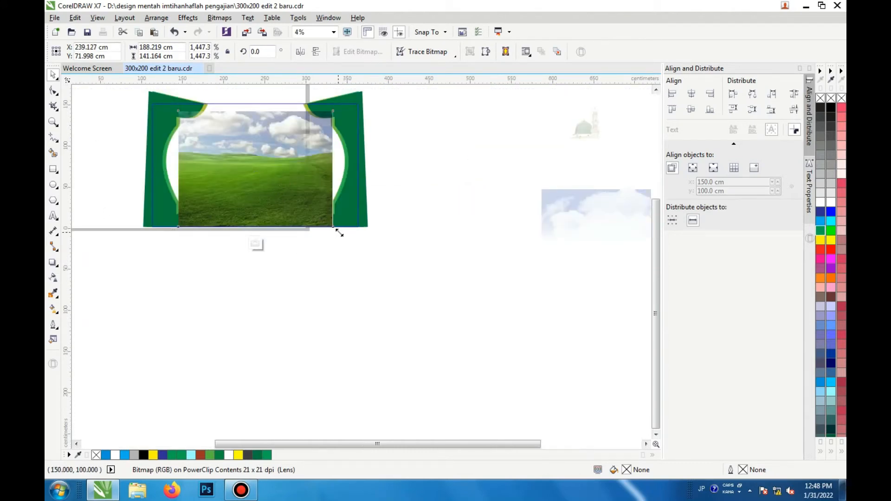
drag(339, 232, 359, 251)
drag(263, 202, 258, 200)
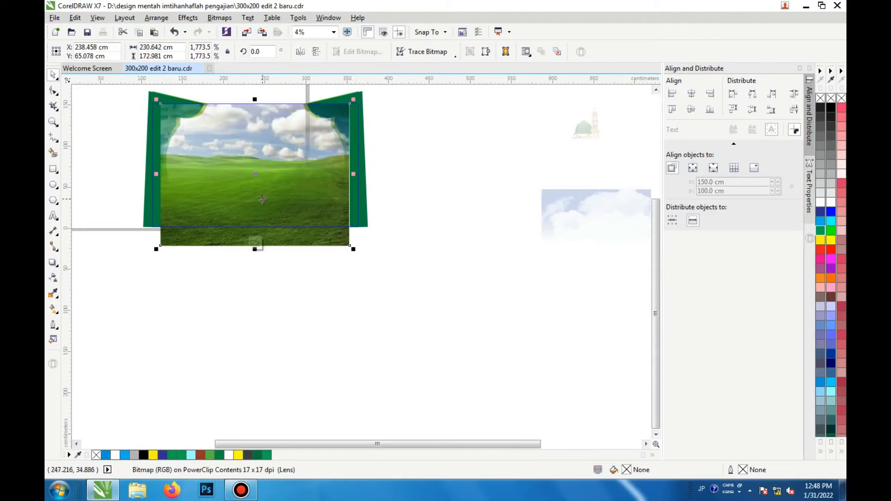
Send the field picture to the back of the layer, behind the green frame groups.
right_click(260, 200)
mouse_move(370, 370)
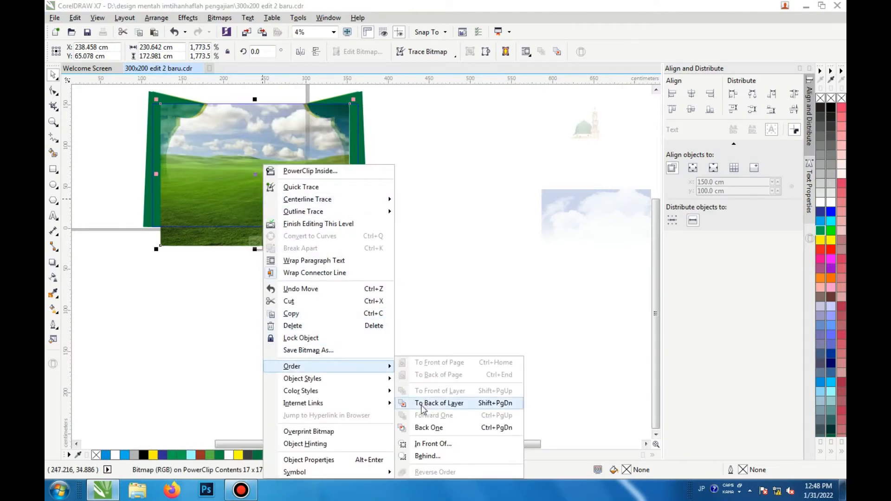
click(410, 403)
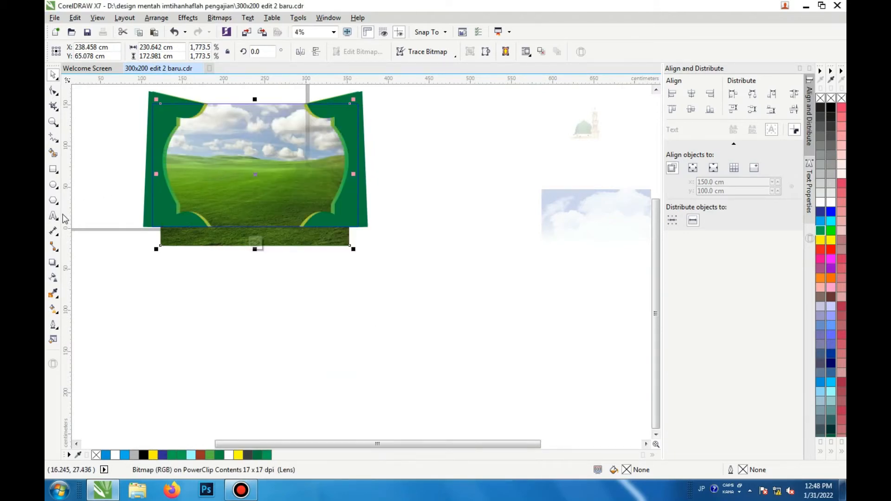
Adjust the field picture's linear transparency to about 91.9° so its sky fades out above the grass.
click(55, 279)
drag(257, 178, 258, 226)
scroll(258, 218, down, 1)
drag(254, 146, 257, 191)
scroll(257, 180, up, 1)
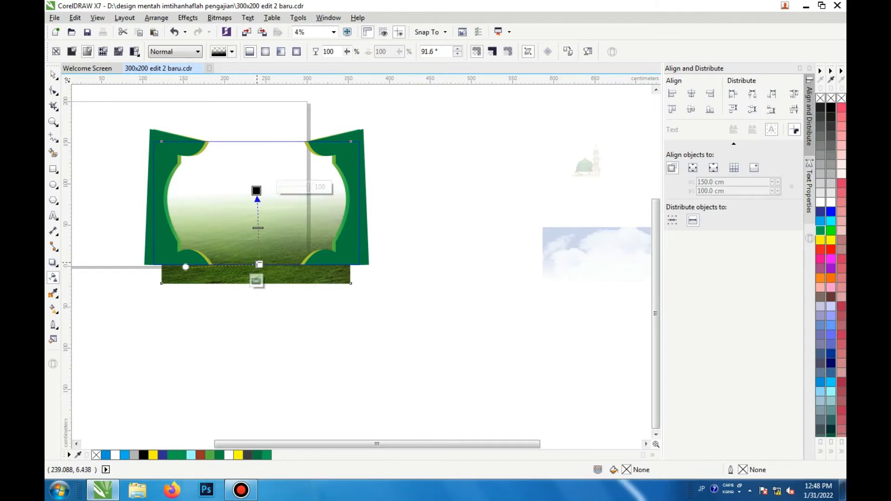
drag(258, 264, 257, 237)
drag(256, 191, 255, 187)
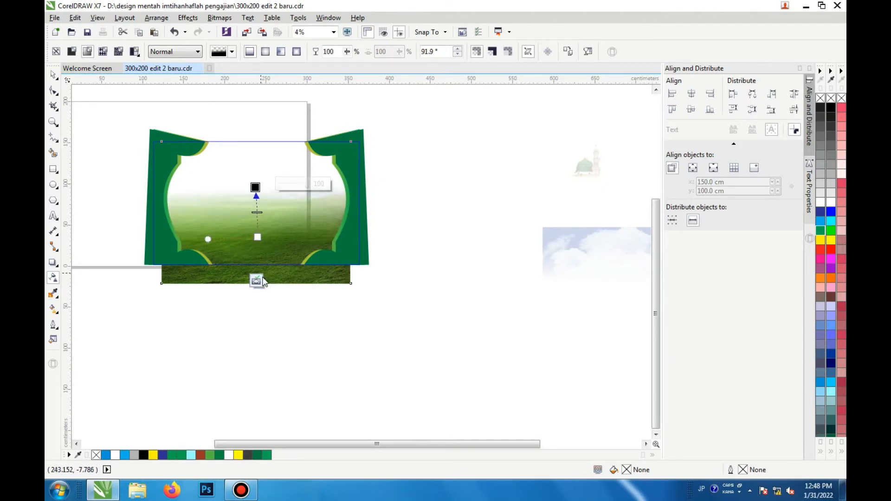
Finish editing the PowerClip contents and move the blue cloud picture to overlap the banner's right edge.
key(space)
scroll(358, 217, down, 1)
click(468, 231)
scroll(466, 231, down, 1)
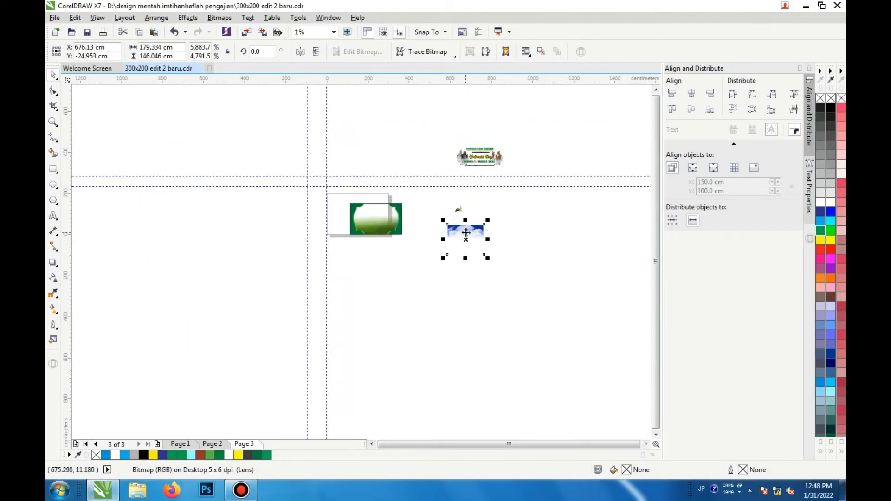
drag(465, 232, 441, 194)
scroll(390, 218, up, 2)
Extend the cloud picture's linear transparency downward beyond its bottom edge, at about -88.1°.
click(52, 278)
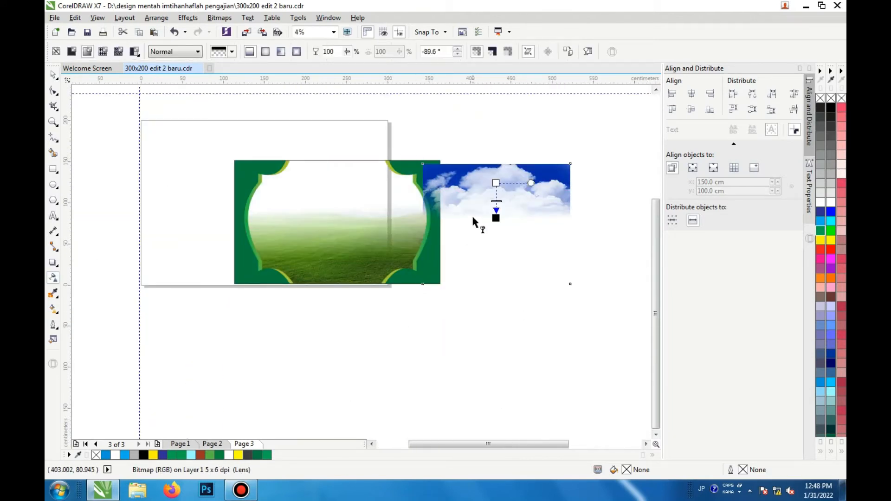
drag(496, 217, 503, 343)
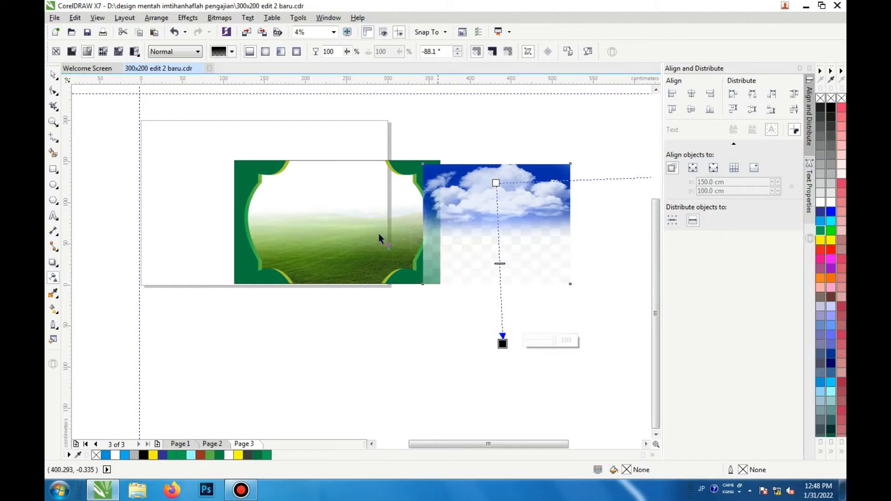
PowerClip the blue cloud picture inside the banner rectangle.
click(52, 77)
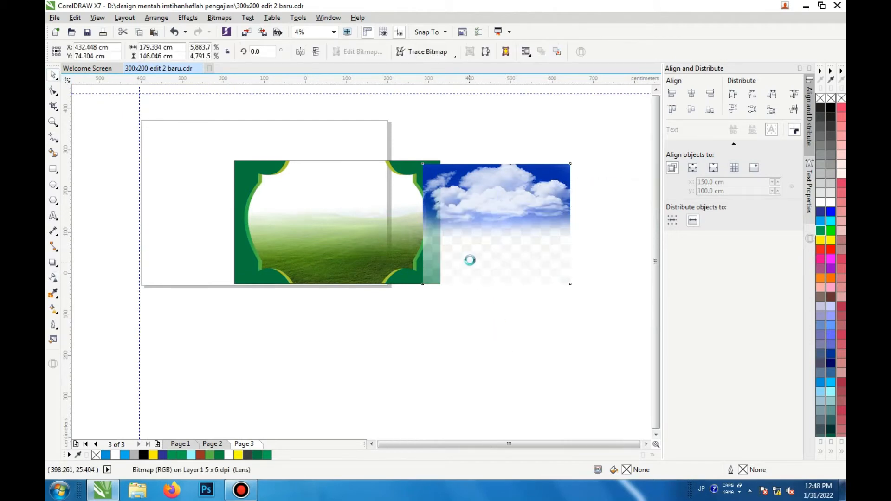
click(187, 18)
mouse_move(218, 157)
click(316, 161)
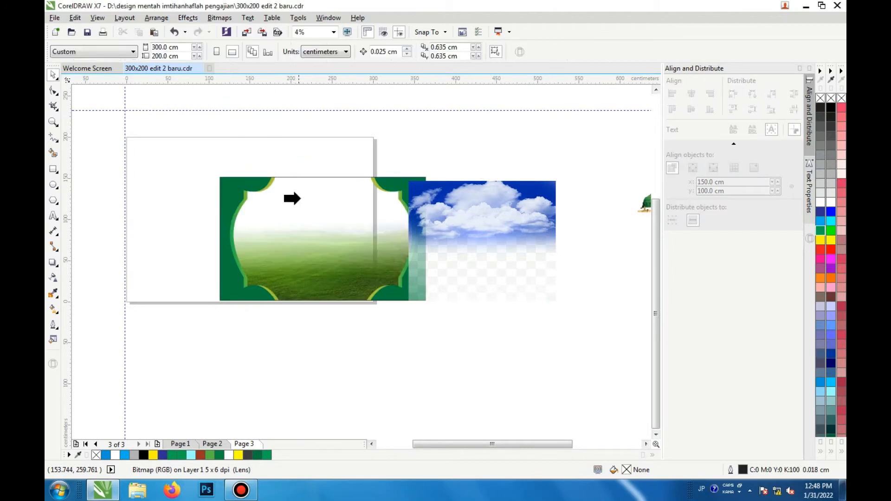
click(297, 199)
Inside the PowerClip, enlarge the cloud picture to about 233.7 x 190.3 cm over the scene and send it behind the green frames.
right_click(319, 209)
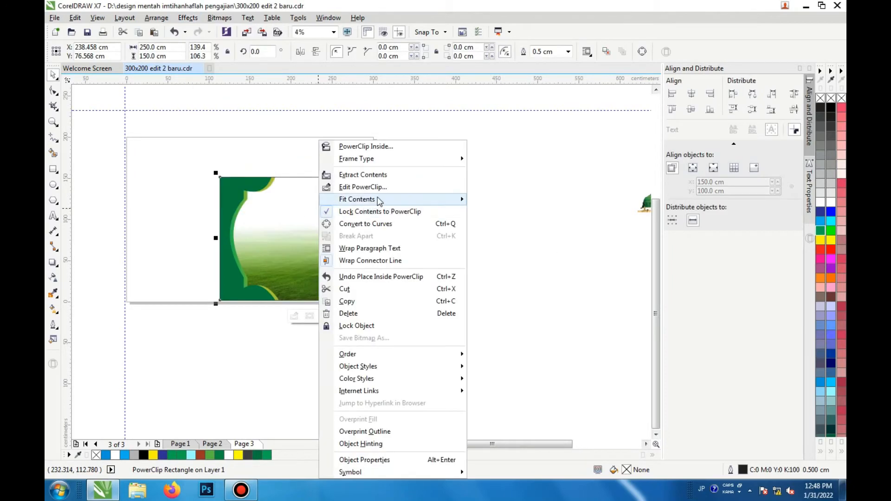
click(353, 187)
drag(484, 225, 314, 192)
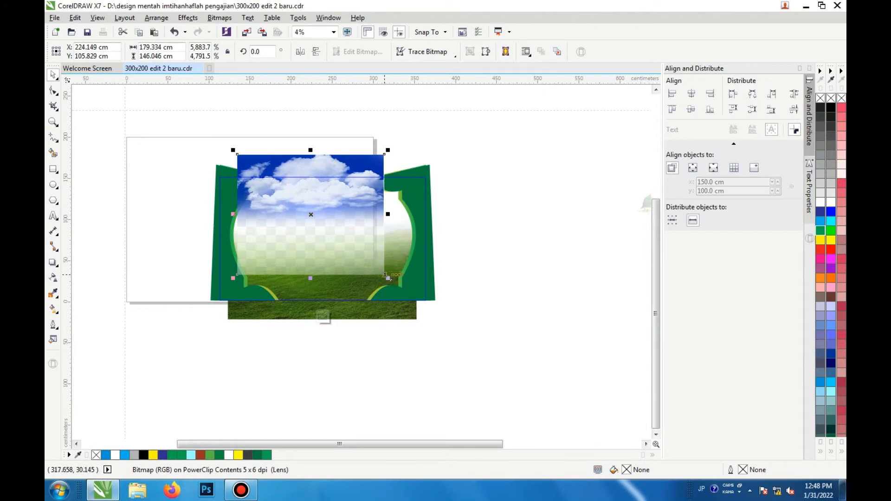
drag(388, 278, 426, 303)
drag(327, 227, 315, 222)
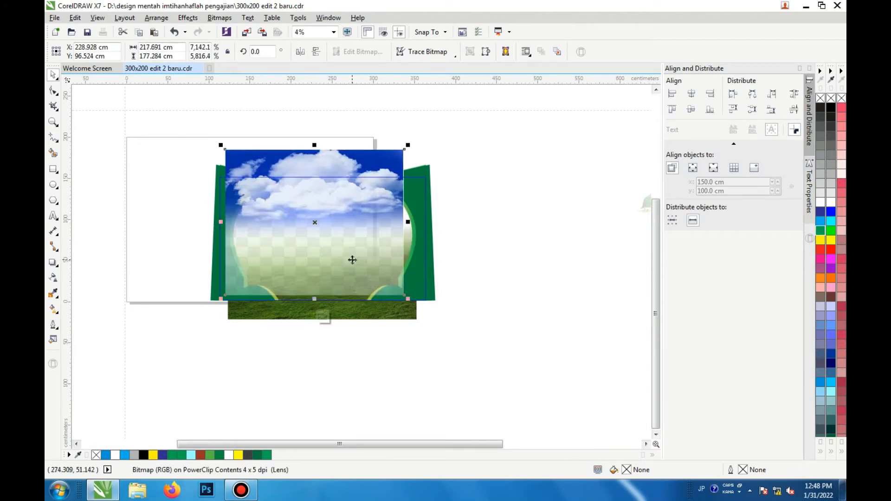
drag(409, 299, 420, 309)
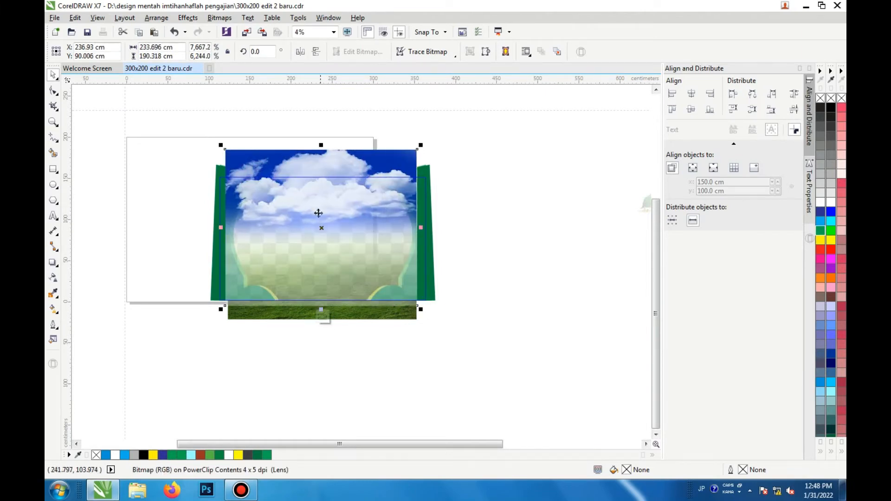
right_click(312, 210)
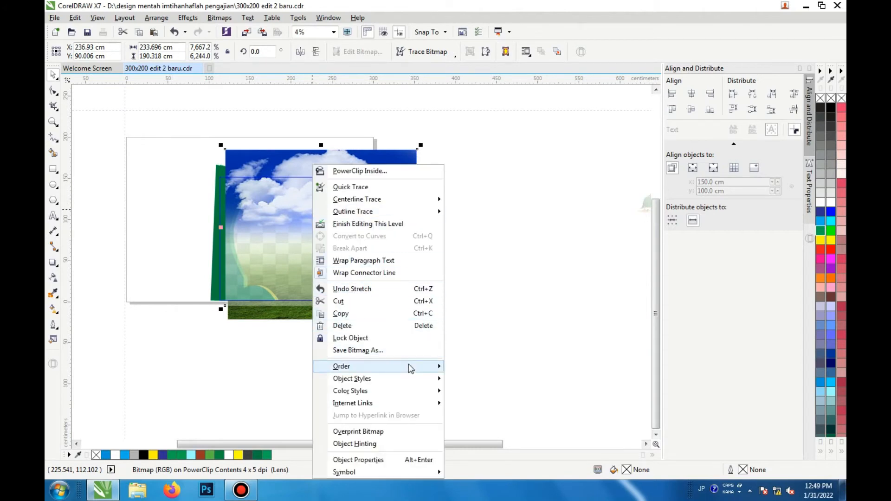
click(481, 404)
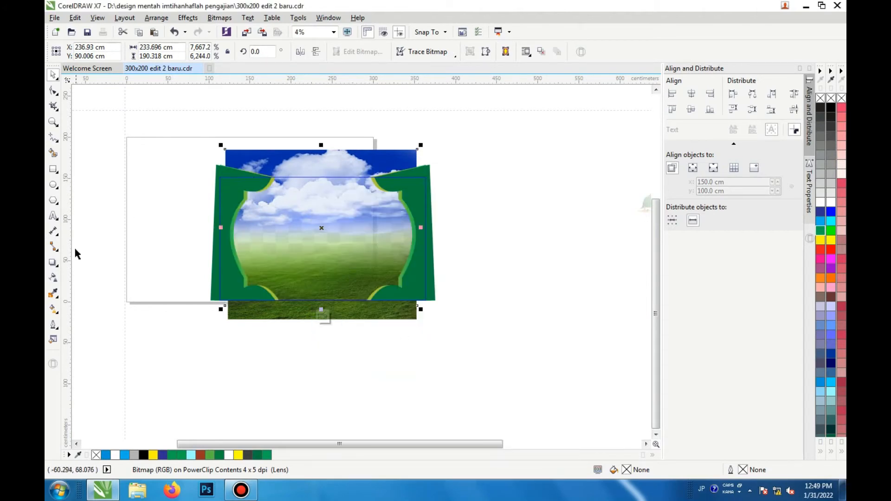
Redraw the cloud picture's linear transparency as a short fade just above the horizon, at about -86.9°, and finish editing the PowerClip contents.
click(53, 279)
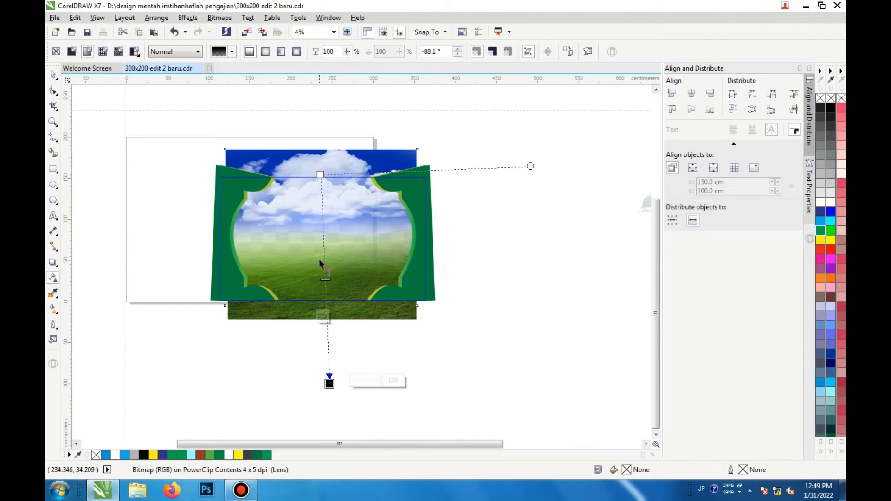
key(Escape)
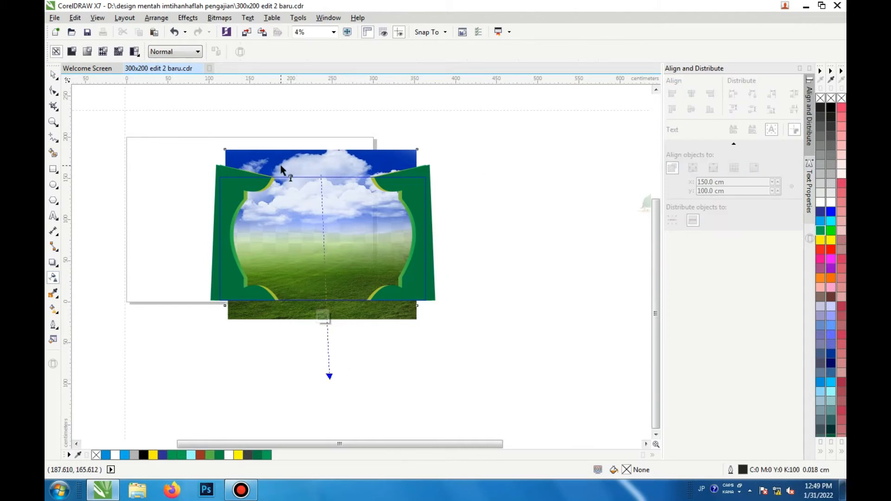
click(281, 170)
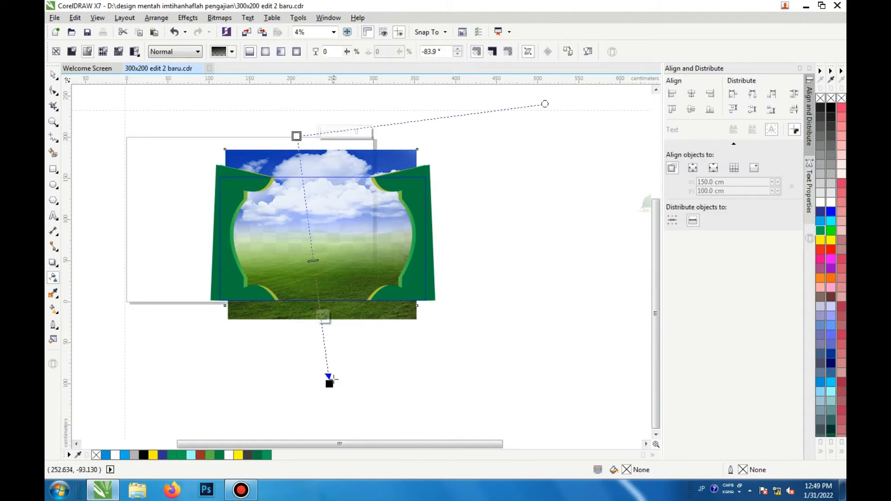
drag(331, 380, 297, 226)
drag(297, 136, 303, 169)
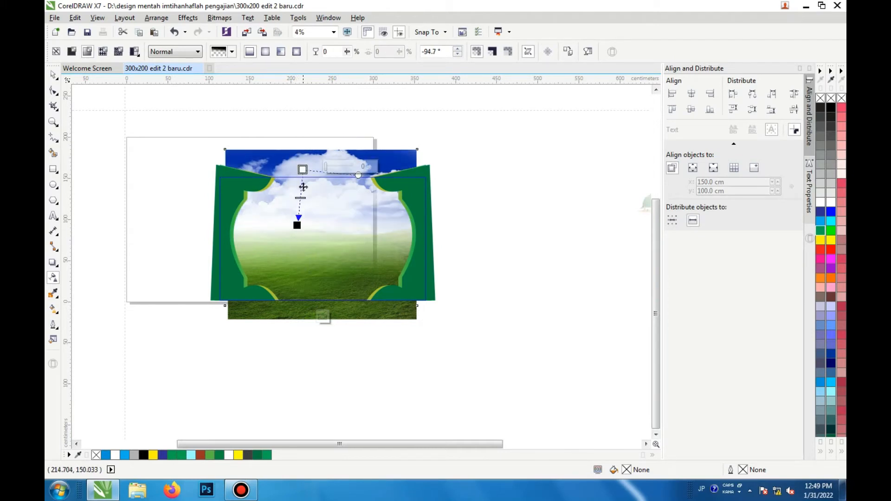
drag(298, 225, 304, 232)
scroll(304, 224, up, 1)
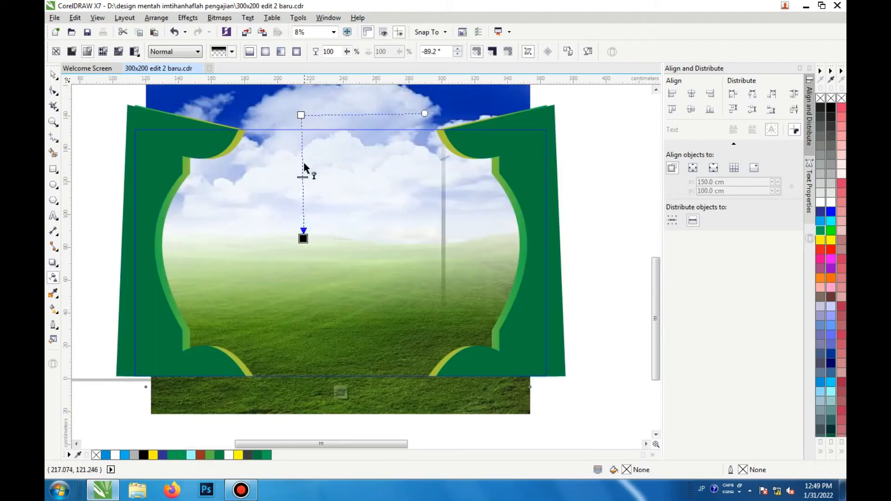
drag(301, 115, 301, 196)
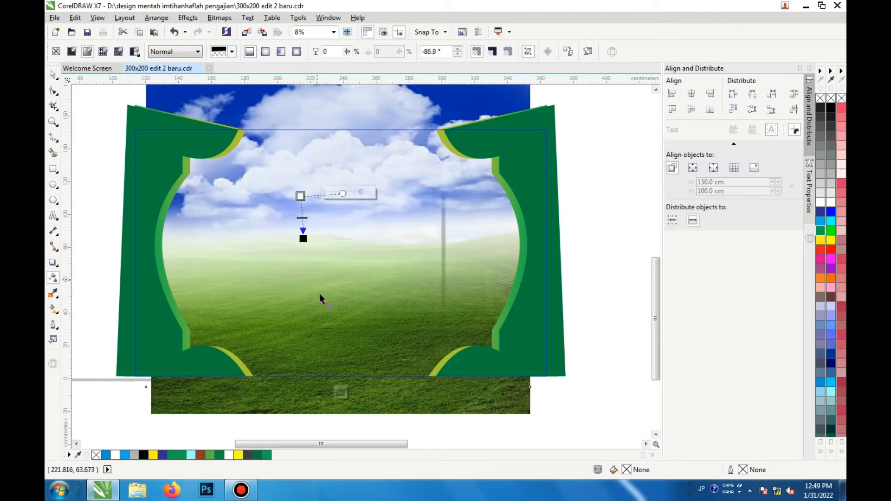
click(342, 389)
scroll(324, 252, down, 1)
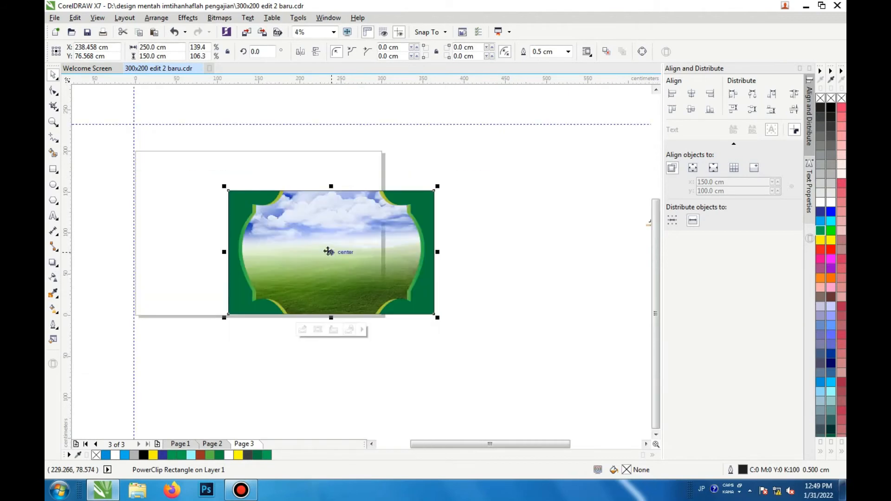
Place the mosque group over the banner's lower right corner, enlarged to about 67.2 x 76.3 cm.
scroll(328, 251, down, 1)
click(495, 239)
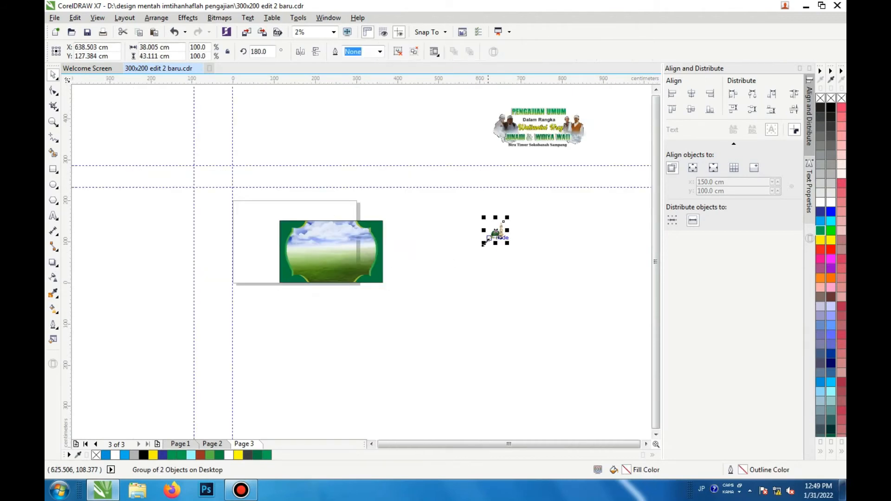
drag(483, 242, 245, 291)
scroll(456, 268, up, 1)
scroll(249, 212, up, 1)
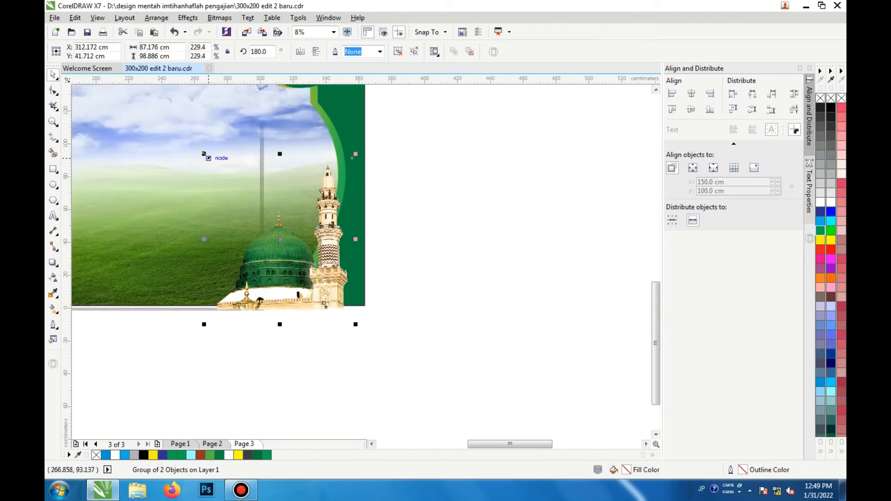
drag(204, 153, 237, 188)
drag(271, 278, 296, 295)
Nudge the mosque group down until its base meets the banner's bottom edge.
scroll(300, 277, up, 1)
scroll(295, 294, down, 1)
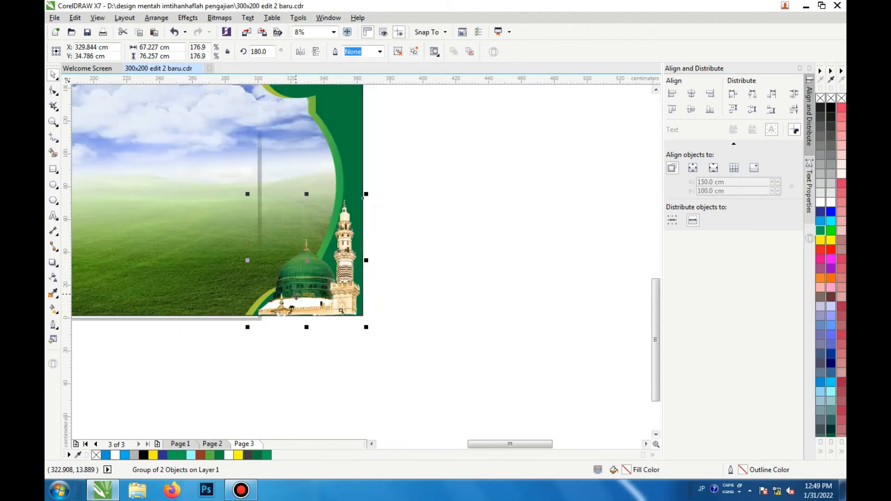
scroll(308, 297, up, 1)
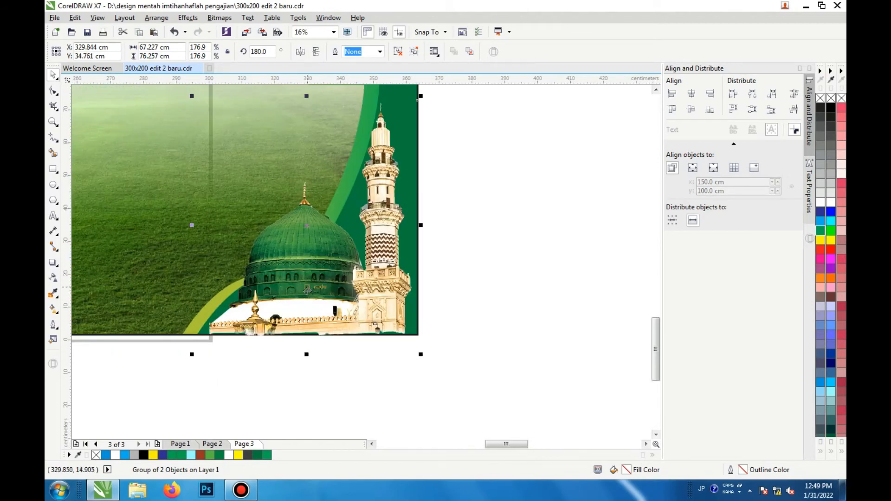
key(Down)
key(Down)
scroll(307, 291, down, 1)
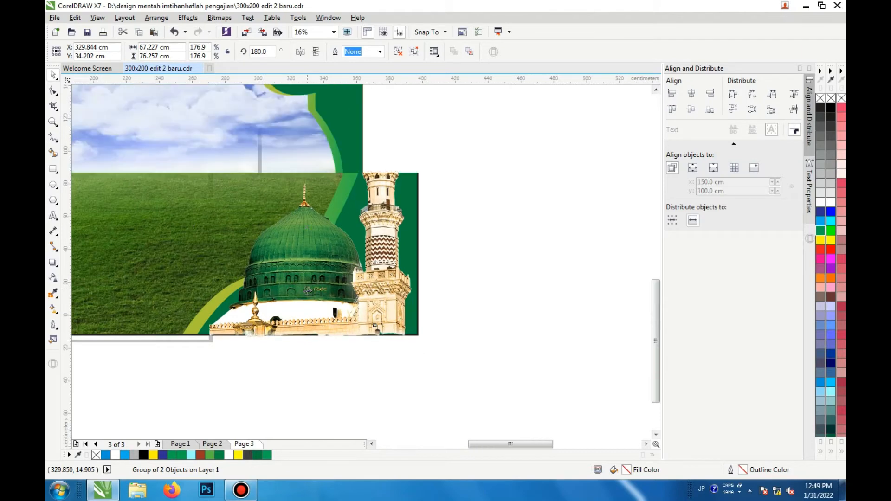
PowerClip the mosque group inside the banner rectangle.
click(188, 17)
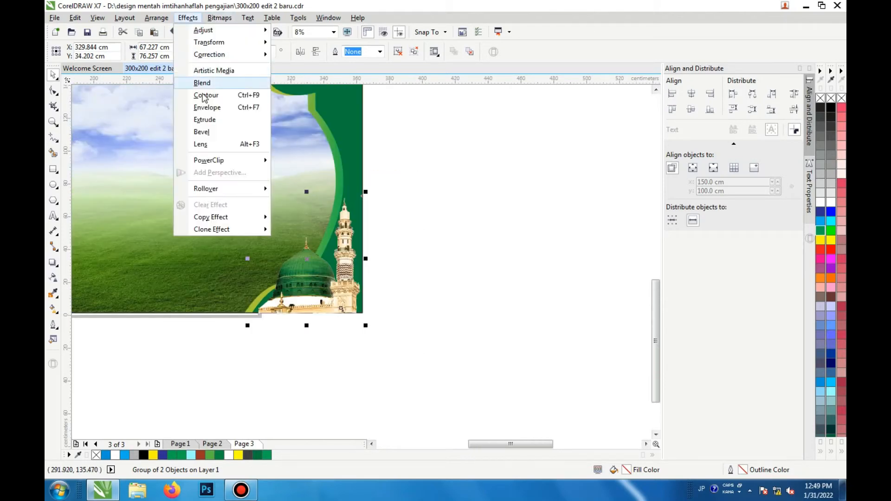
mouse_move(255, 161)
click(317, 161)
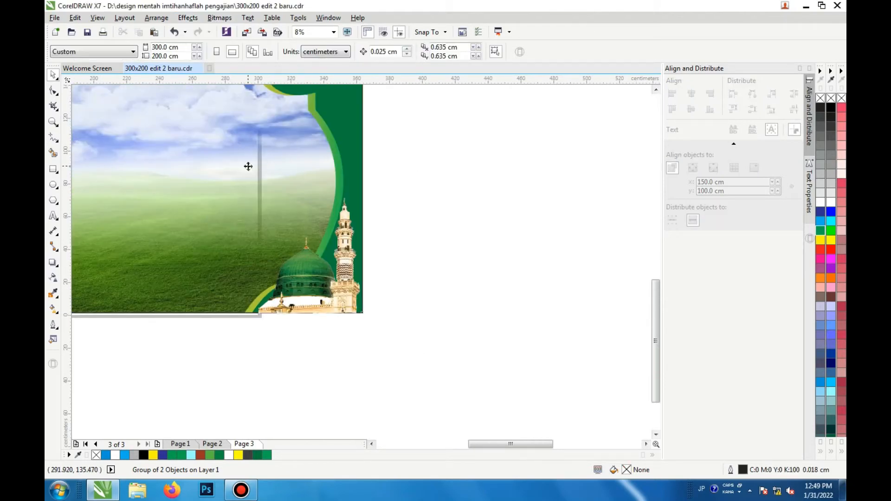
click(248, 166)
Inside the PowerClip, copy the mosque group to the banner's left side and mirror the copy horizontally.
right_click(236, 220)
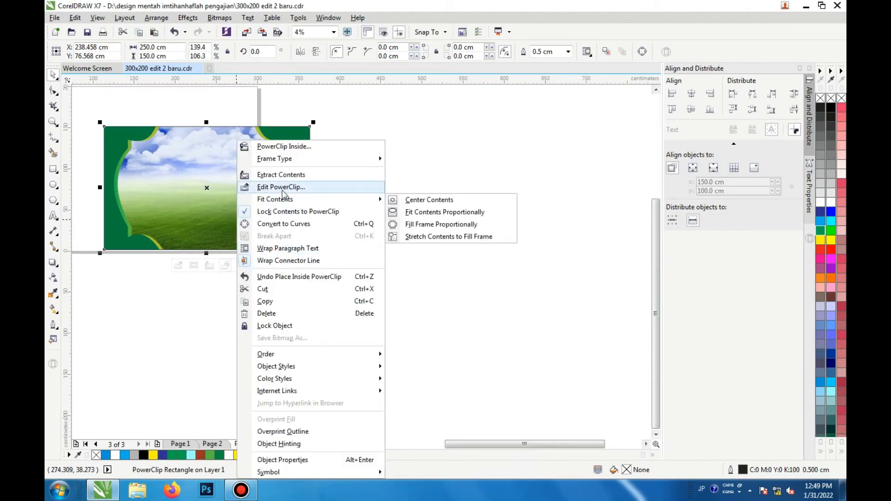
click(280, 186)
drag(299, 232, 156, 227)
click(300, 51)
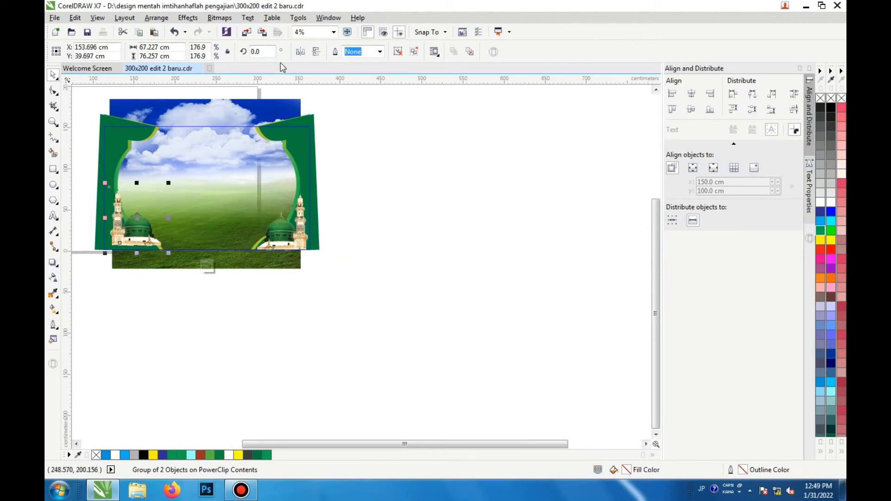
Fit the mirrored mosque into the banner's lower left corner with its base on the bottom edge, and finish editing the PowerClip contents.
scroll(80, 222, up, 2)
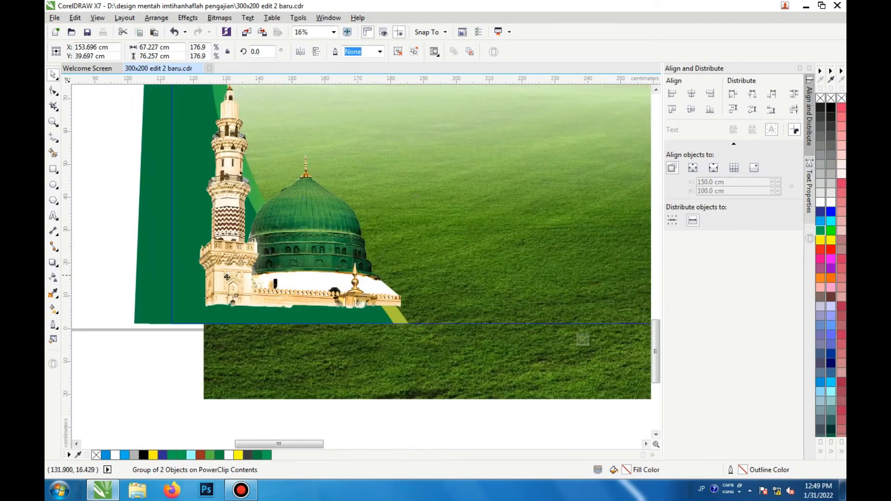
drag(231, 272, 214, 286)
scroll(202, 284, down, 1)
scroll(203, 284, up, 1)
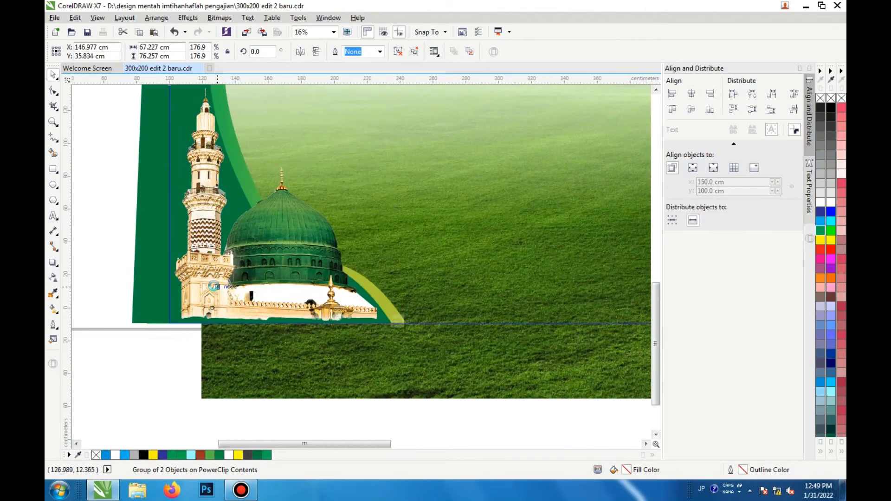
scroll(214, 286, down, 1)
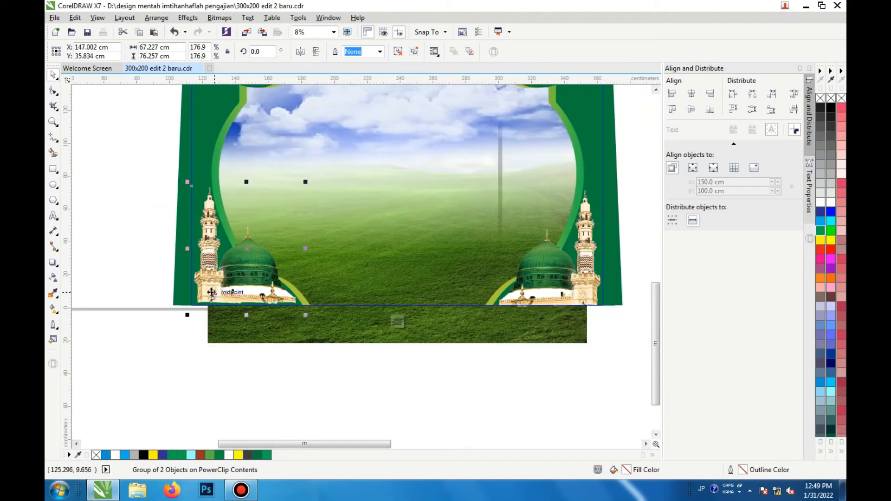
drag(212, 292, 212, 292)
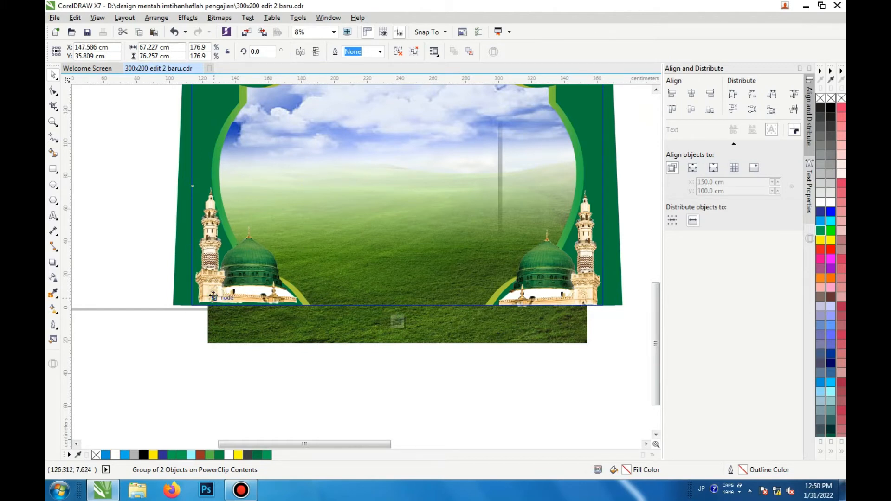
drag(213, 296, 213, 295)
scroll(213, 295, down, 1)
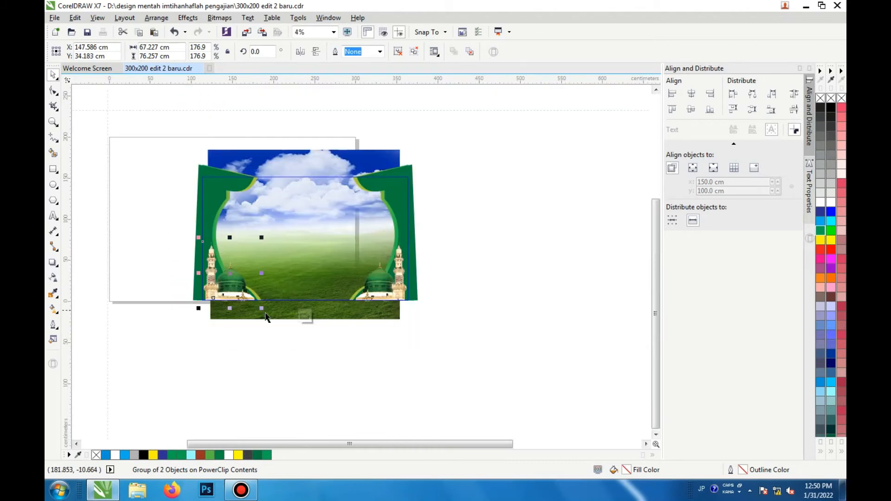
click(305, 315)
Move the two portrait photos and their cloud cutout, grouped beside the event title, onto the upper left of the banner's sky.
scroll(310, 253, down, 1)
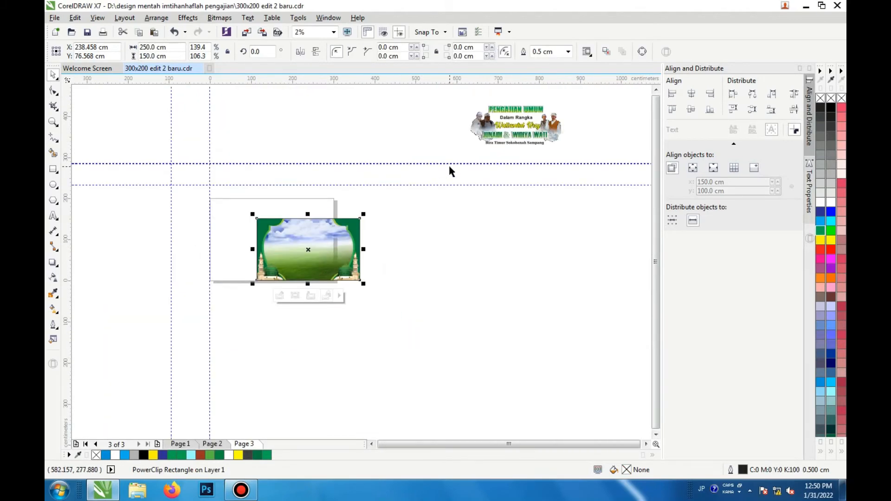
scroll(457, 148, up, 1)
scroll(455, 121, down, 1)
click(453, 103)
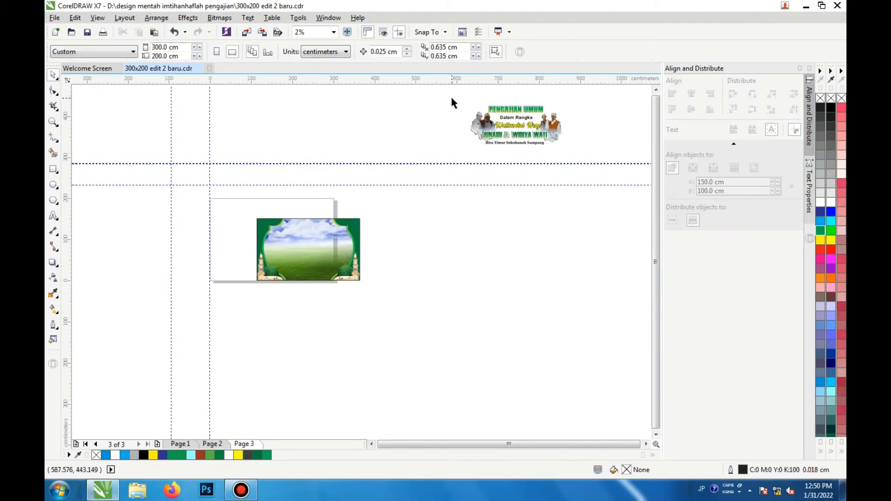
drag(452, 98, 518, 152)
scroll(484, 131, up, 1)
drag(478, 119, 229, 243)
scroll(432, 153, down, 1)
scroll(262, 245, up, 1)
scroll(232, 266, up, 1)
scroll(222, 264, up, 1)
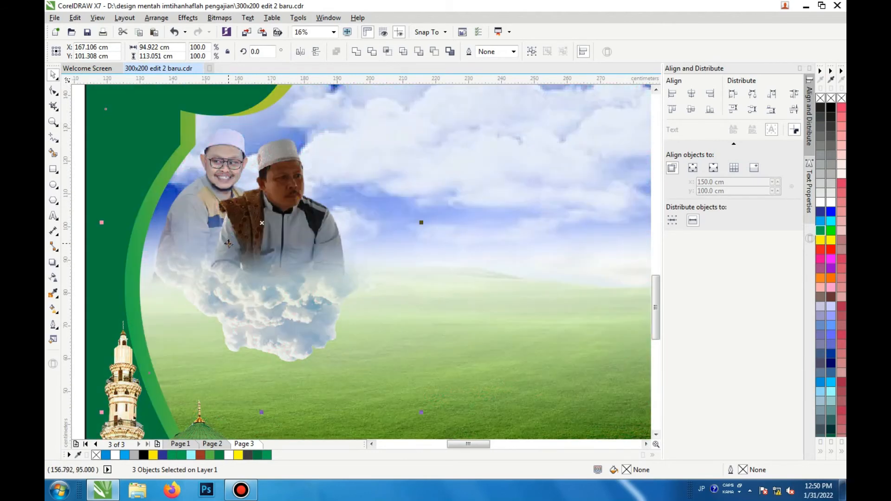
Move the cloud cutout off the portraits to inspect its linear transparency and the portrait's, and undo the move.
scroll(335, 240, down, 1)
click(328, 283)
drag(299, 281, 446, 285)
click(54, 277)
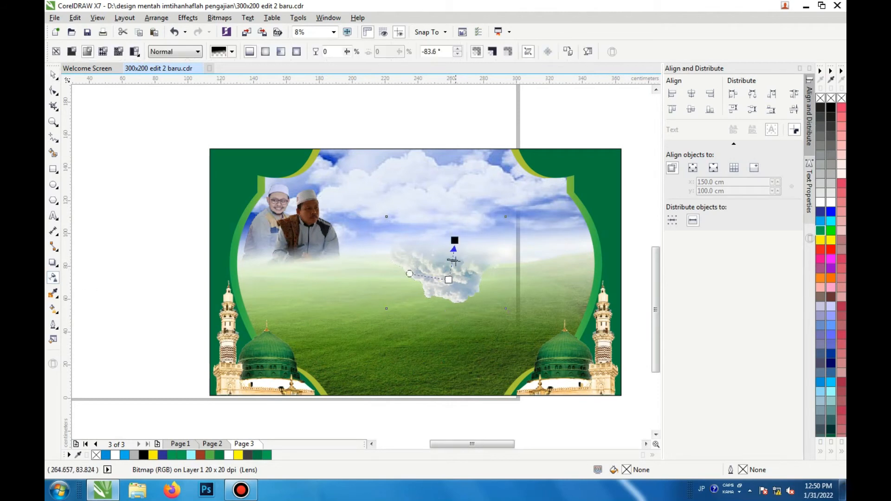
click(315, 253)
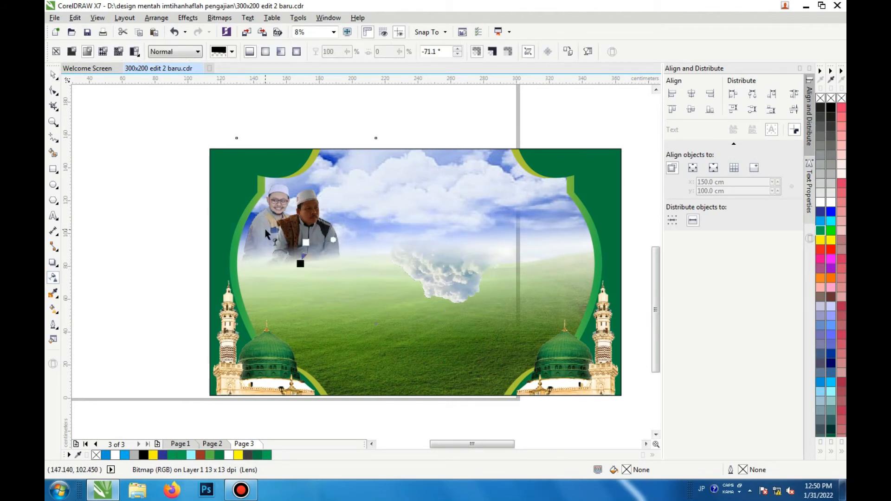
click(53, 74)
key(ctrl+z)
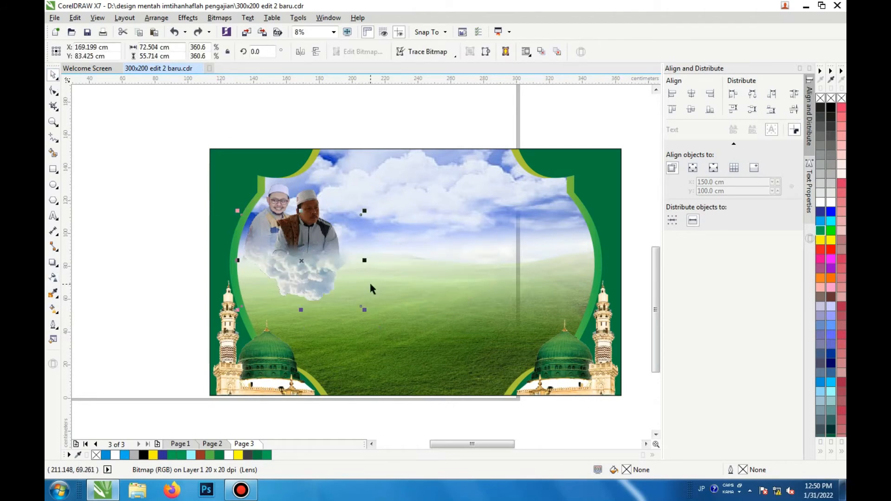
Move the other two portraits and their cloud cutout from beside the event title onto the right side of the banner's sky.
scroll(369, 280, down, 10)
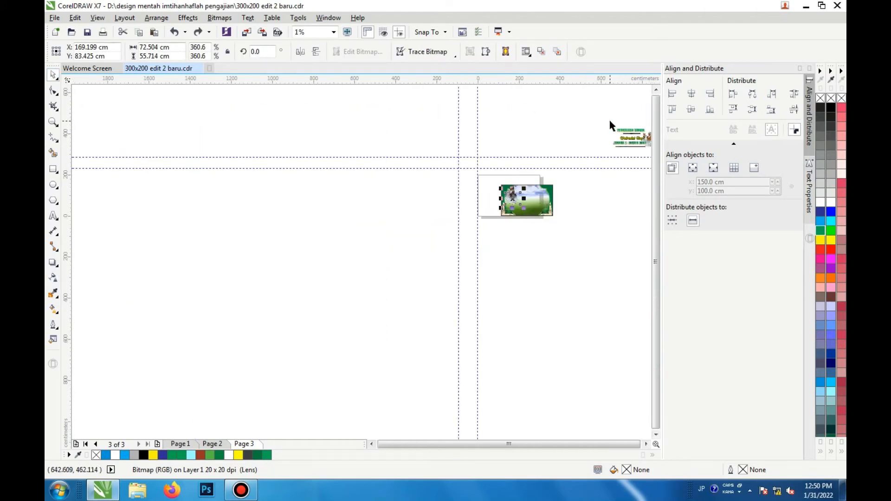
click(608, 118)
scroll(622, 128, up, 3)
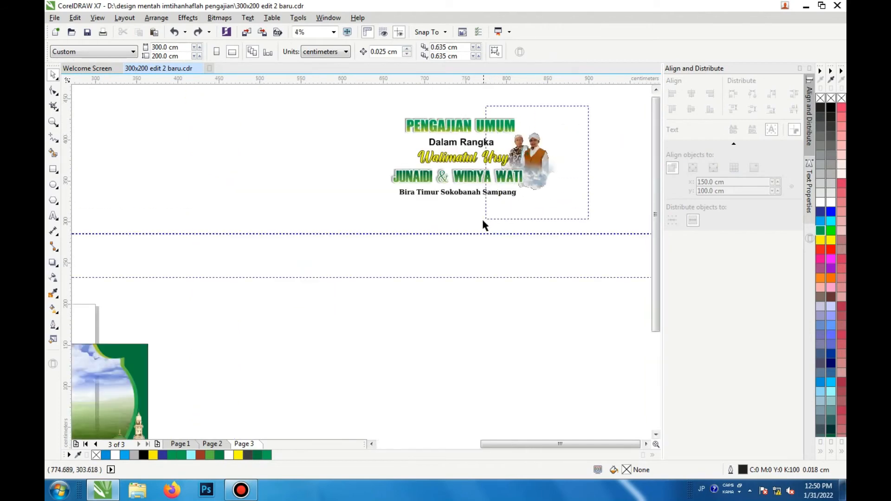
drag(483, 221, 481, 225)
scroll(511, 196, down, 1)
drag(517, 179, 332, 283)
scroll(311, 294, up, 3)
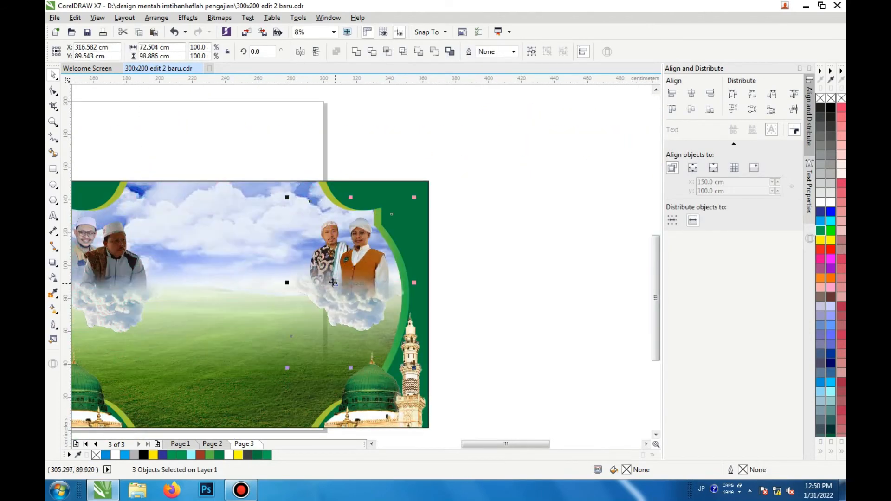
scroll(333, 283, down, 1)
drag(141, 206, 382, 325)
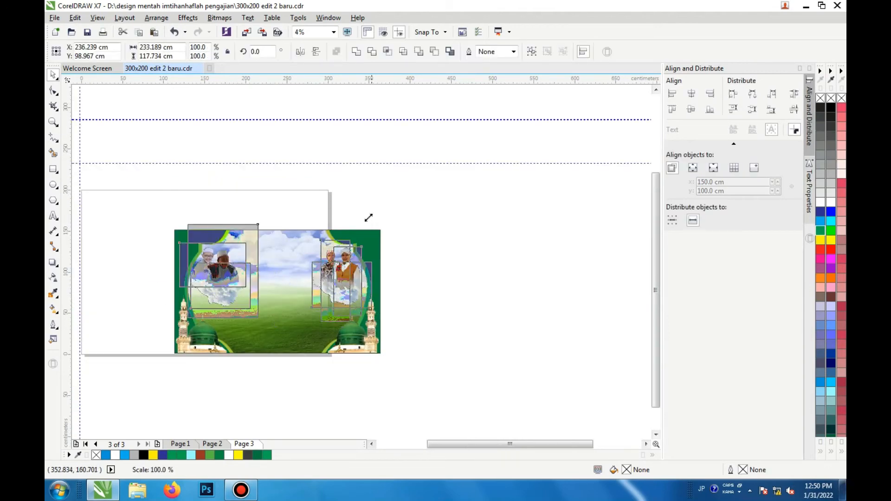
scroll(284, 281, up, 1)
drag(305, 170, 472, 355)
drag(373, 291, 395, 288)
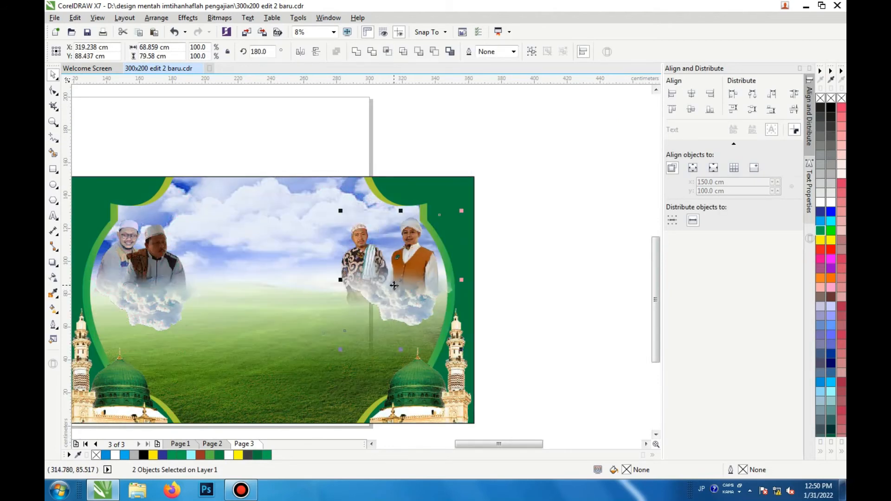
key(ctrl+z)
Group the right-hand portraits with their cloud cutout and fit the group closer to the frame's upper right curve.
drag(268, 145, 474, 378)
click(532, 51)
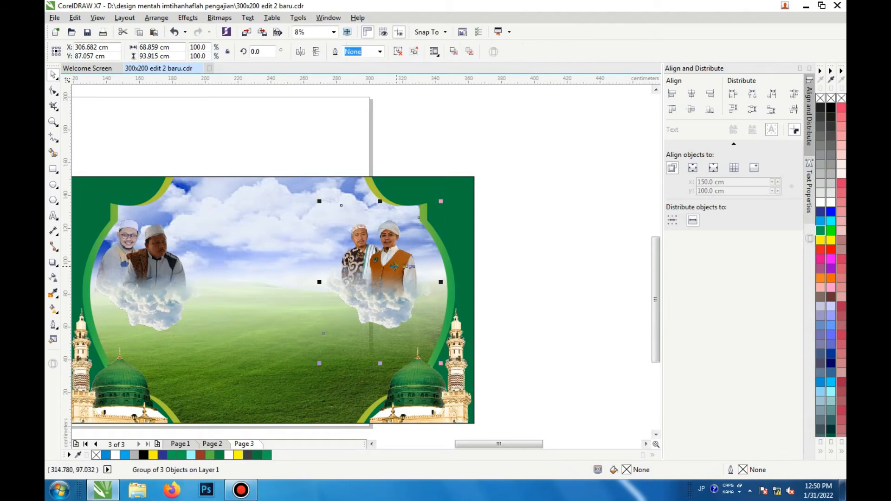
drag(407, 267, 380, 261)
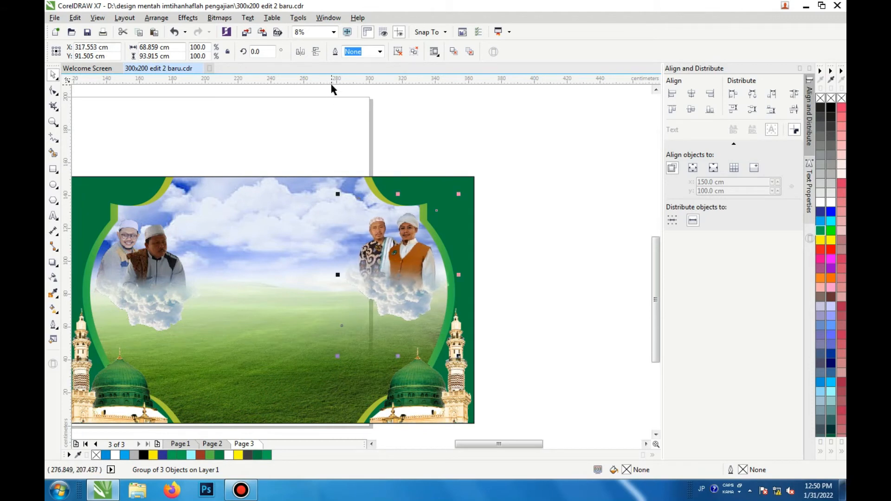
key(Right)
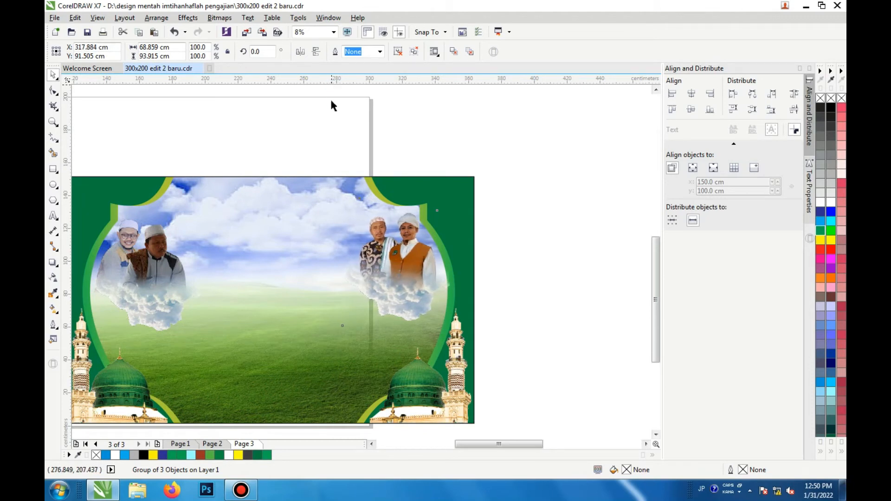
Add a horizontal guideline across the portraits' heads and shift the left portraits with their cloud slightly down.
drag(330, 97, 335, 226)
scroll(99, 153, left, 2)
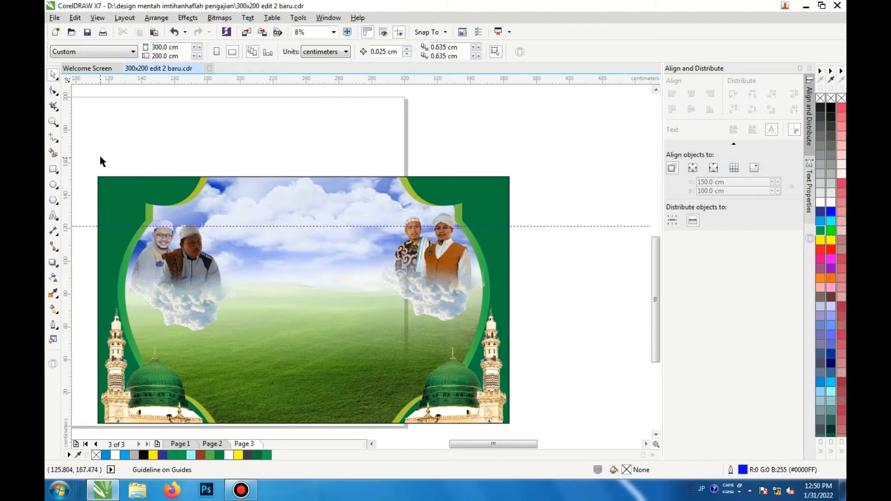
drag(99, 164, 281, 395)
key(Down)
key(Down)
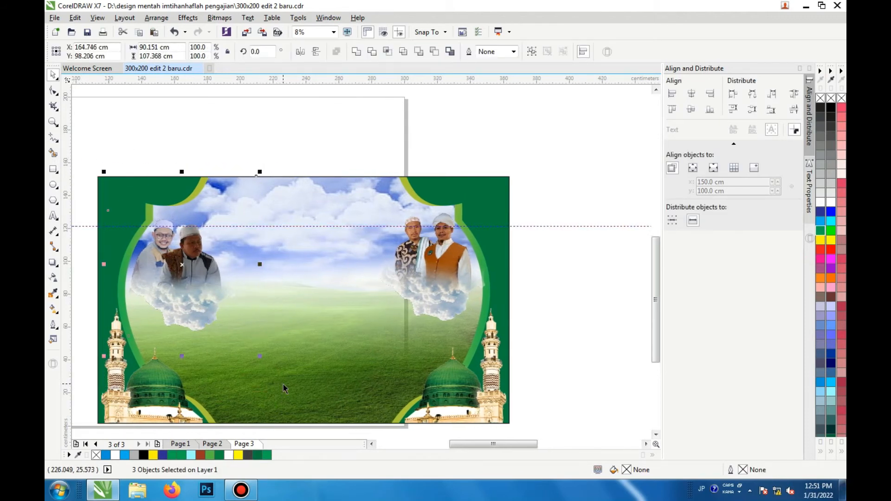
key(Down)
key(Down)
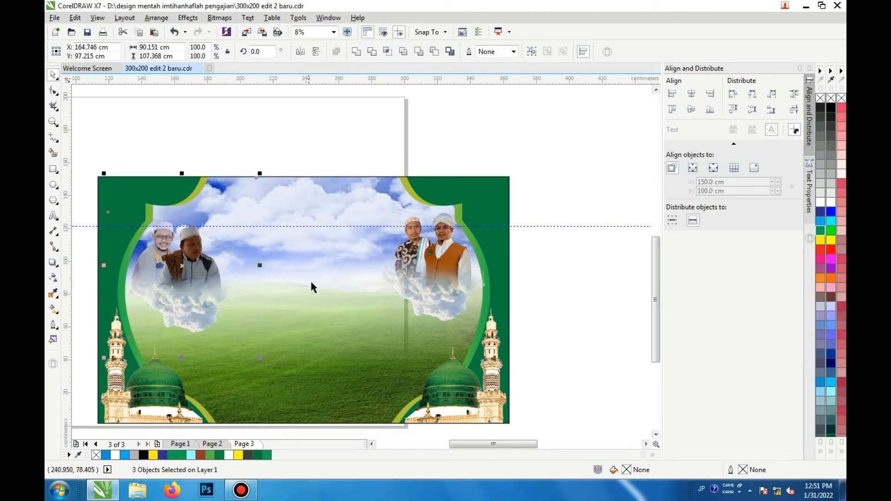
Raise the guideline to about 130 cm, above the right portraits' heads, and move the left portraits with their cloud up towards it.
drag(327, 226, 328, 212)
click(192, 256)
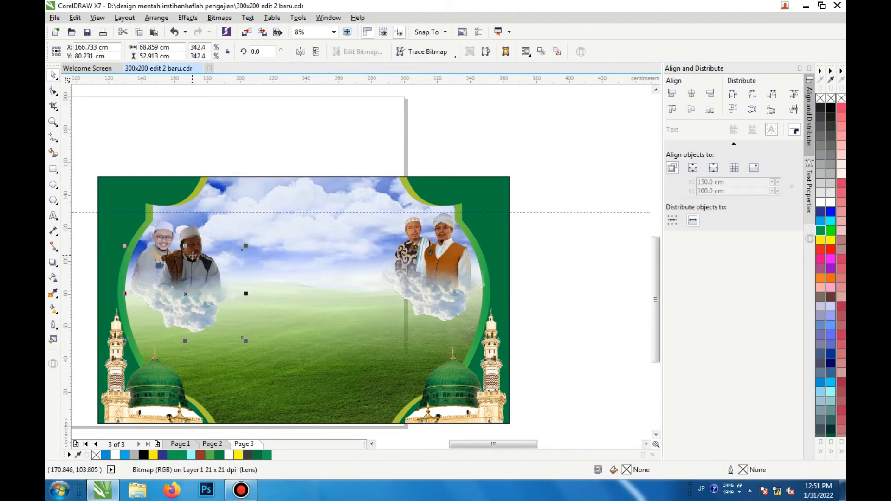
click(135, 153)
scroll(93, 144, left, 1)
drag(80, 139, 296, 382)
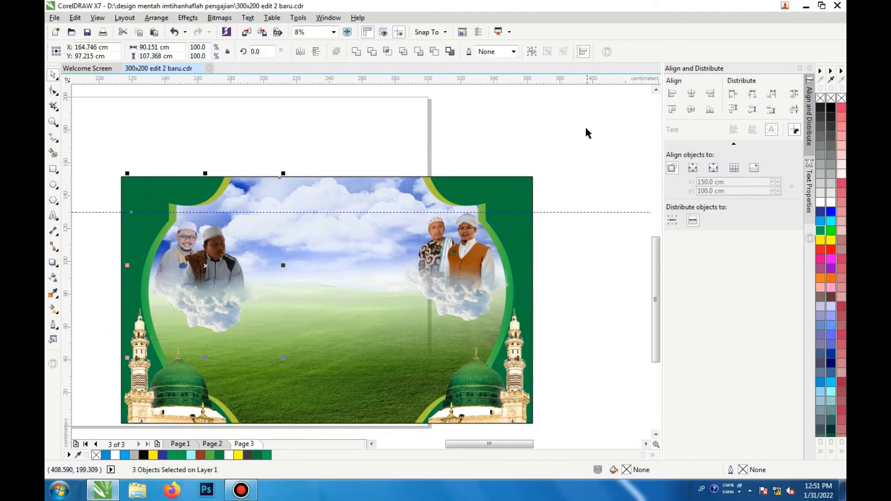
scroll(232, 195, up, 2)
drag(197, 253, 196, 238)
scroll(195, 237, down, 2)
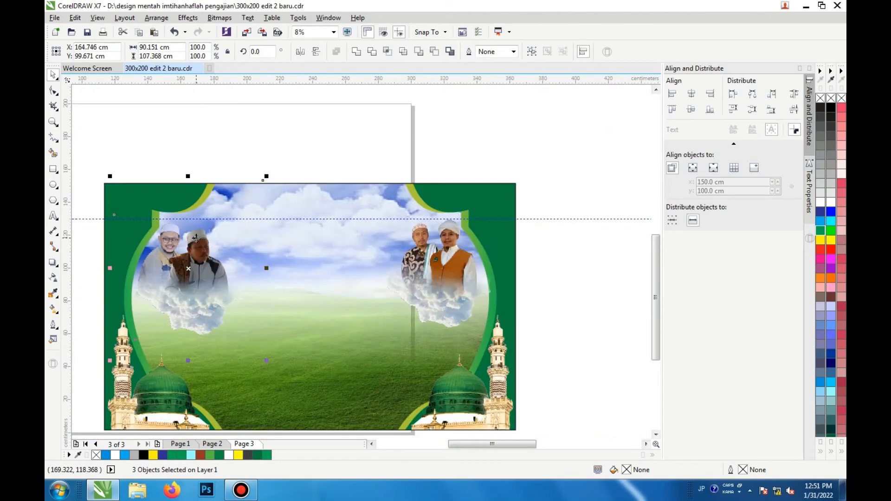
scroll(196, 238, up, 1)
drag(192, 237, 141, 216)
scroll(167, 232, up, 1)
scroll(141, 216, down, 2)
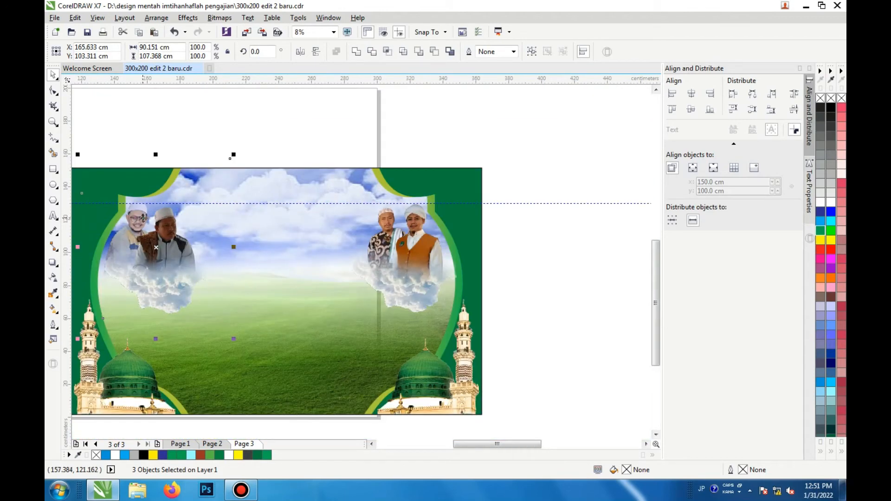
Move the horizontal guideline out of the way above the banner, to about 165.5 cm.
click(270, 296)
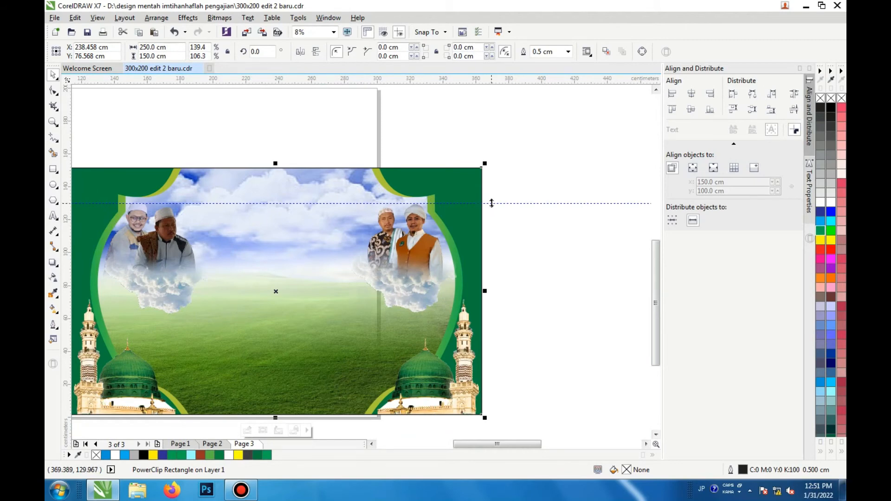
drag(492, 203, 493, 159)
scroll(282, 266, down, 1)
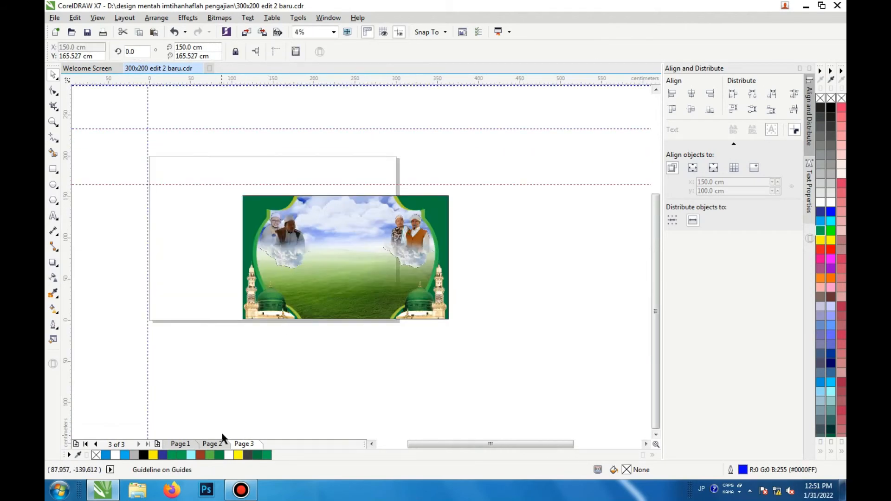
Move the whole event title text block from outside the page to the empty area just below the banner.
scroll(279, 346, down, 1)
scroll(286, 310, up, 1)
scroll(287, 311, down, 1)
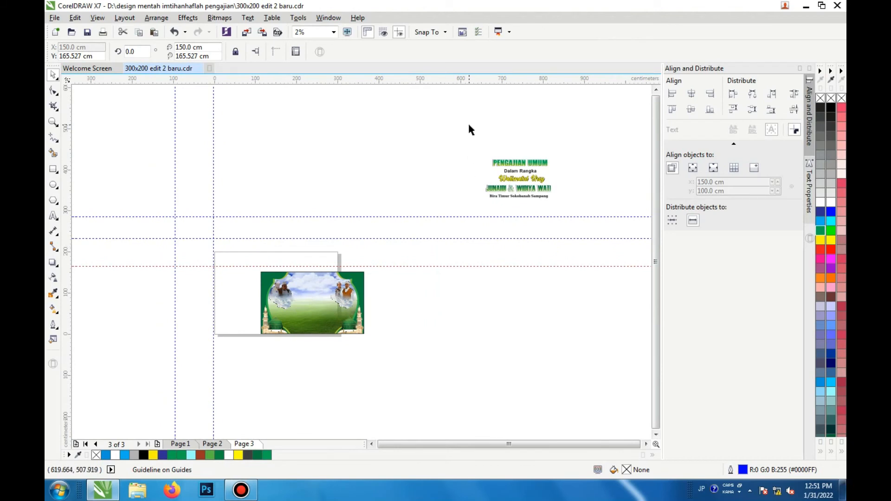
drag(468, 125, 579, 216)
drag(504, 185, 302, 371)
scroll(301, 370, up, 2)
click(349, 367)
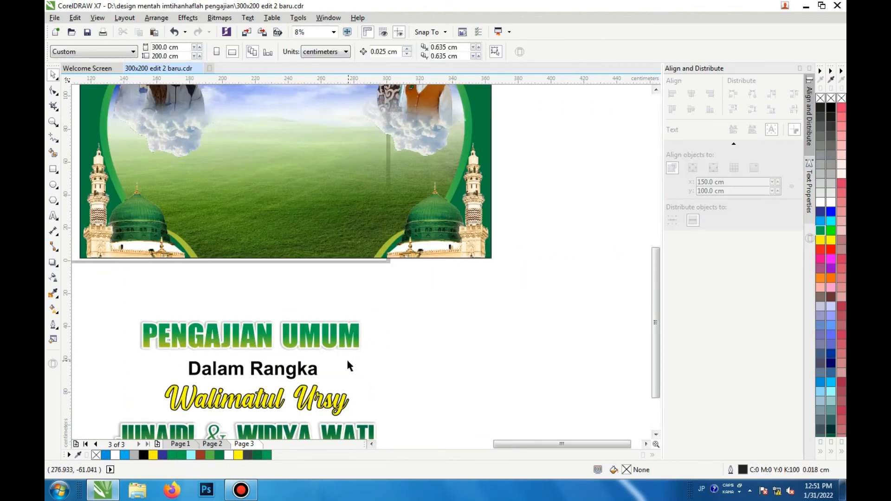
scroll(292, 287, down, 1)
scroll(297, 302, up, 1)
scroll(301, 371, down, 1)
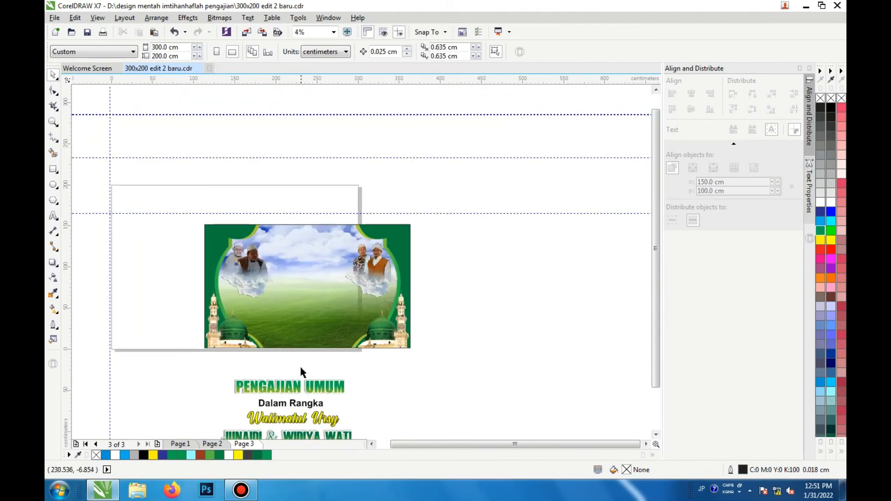
Move the "PENGAJIAN UMUM" heading from below the banner onto its sky, between the two portrait groups.
click(297, 388)
scroll(290, 386, up, 1)
drag(290, 387, 320, 210)
scroll(311, 313, down, 1)
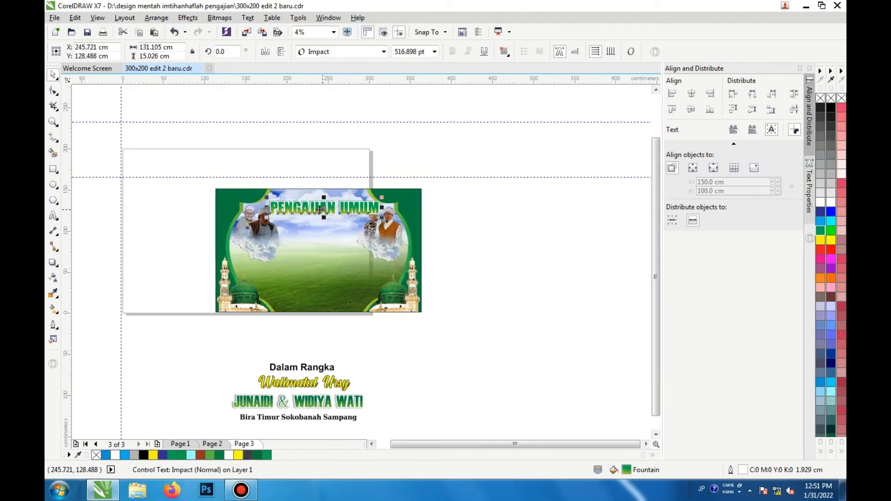
Scale the "PENGAJIAN UMUM" heading down to about 119.5 cm wide and centre it near the banner's top edge.
scroll(320, 209, up, 2)
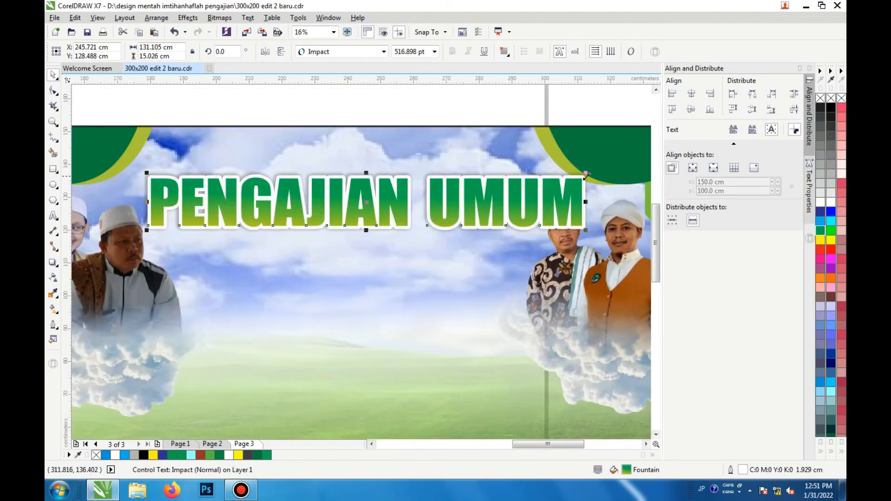
drag(586, 173, 536, 179)
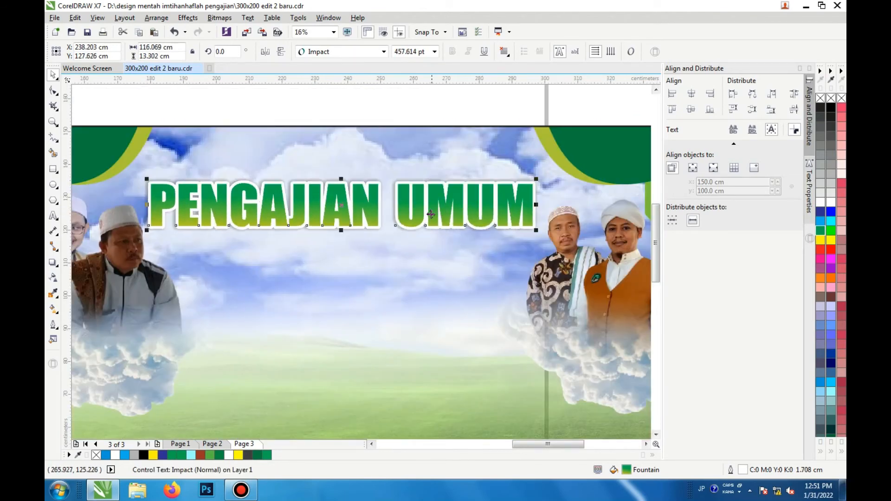
drag(431, 214, 413, 202)
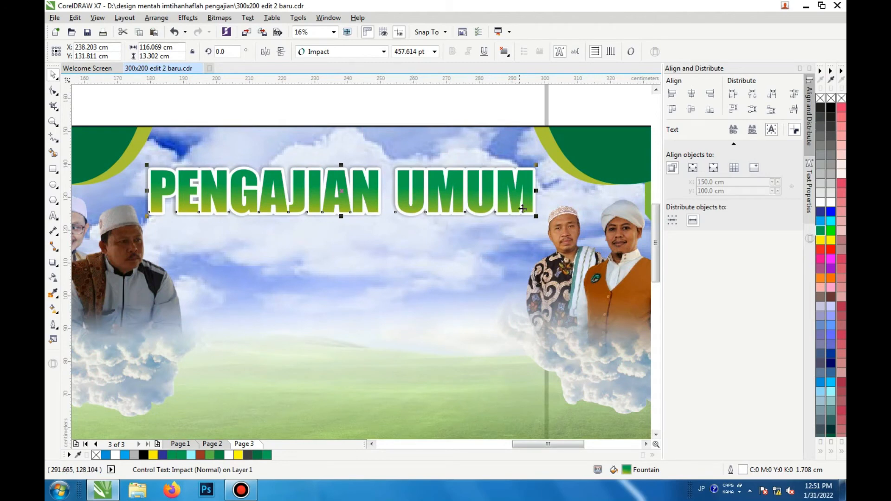
drag(536, 217, 548, 219)
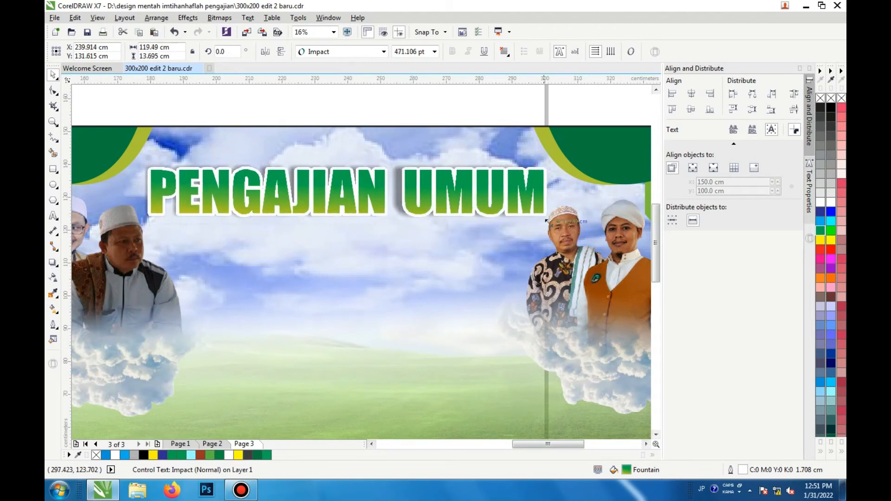
drag(374, 198, 369, 192)
scroll(369, 192, down, 4)
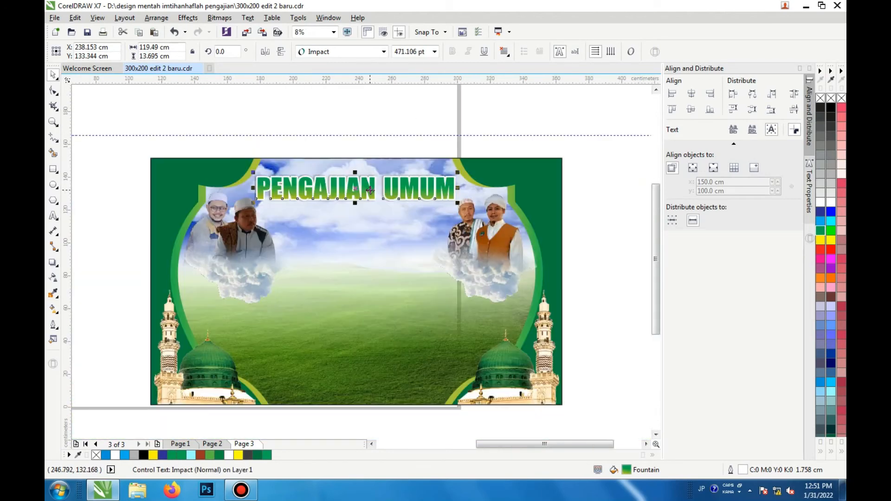
Place the "Dalam Rangka" and "Walimatul Ursy" lines one below the other beneath the heading, between the portraits.
drag(353, 356, 376, 198)
scroll(355, 212, up, 2)
scroll(364, 202, up, 1)
scroll(375, 200, down, 2)
drag(356, 363, 389, 194)
scroll(375, 224, up, 2)
scroll(389, 194, down, 1)
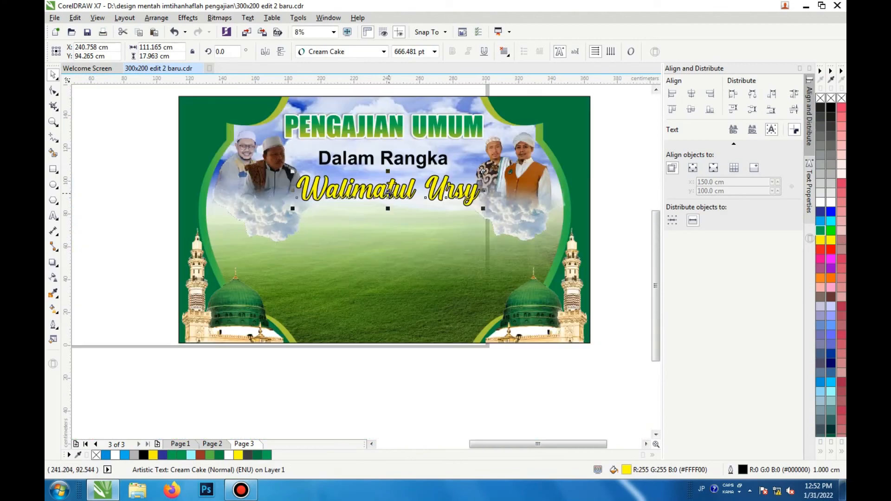
Place the couple's names beneath "Walimatul Ursy" and the location line directly under the names.
scroll(329, 308, down, 2)
click(345, 328)
scroll(344, 328, up, 1)
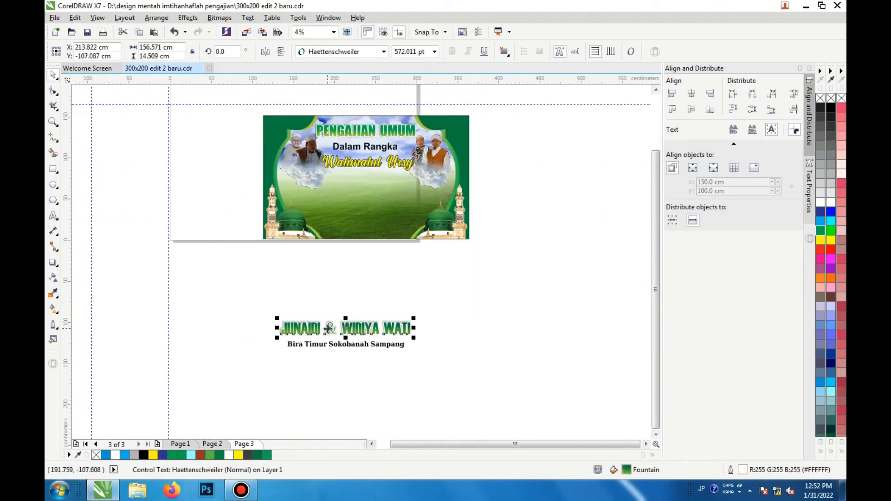
drag(345, 328, 364, 197)
scroll(371, 195, up, 1)
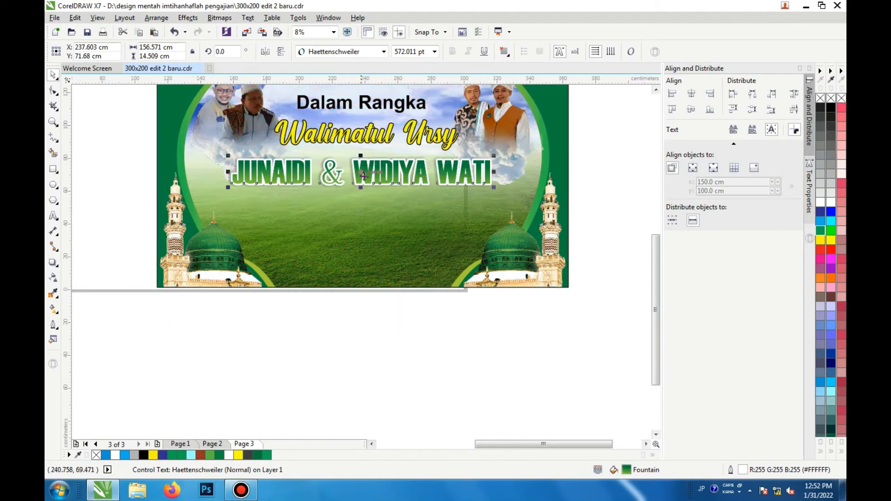
scroll(364, 175, down, 1)
drag(353, 339, 360, 198)
scroll(363, 196, up, 1)
scroll(360, 188, down, 1)
scroll(363, 144, up, 1)
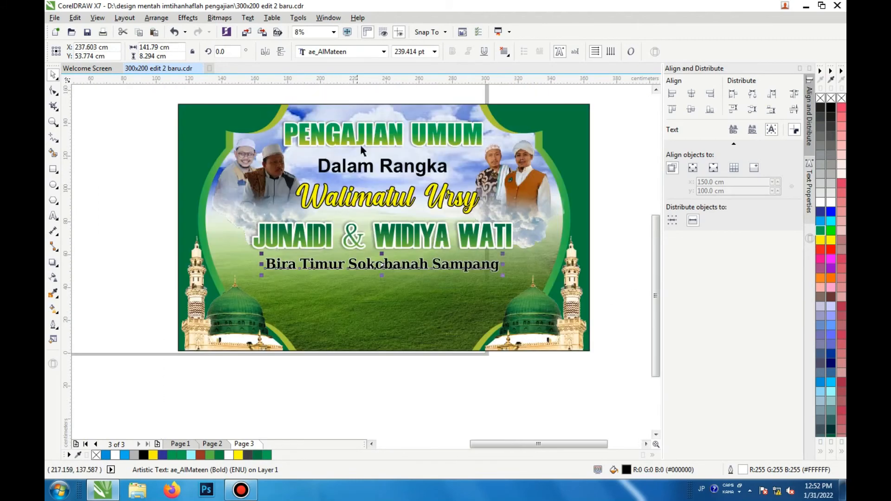
Examine the gradient fill of the "PENGAJIAN UMUM" heading with the Interactive Fill tool.
click(405, 239)
click(53, 308)
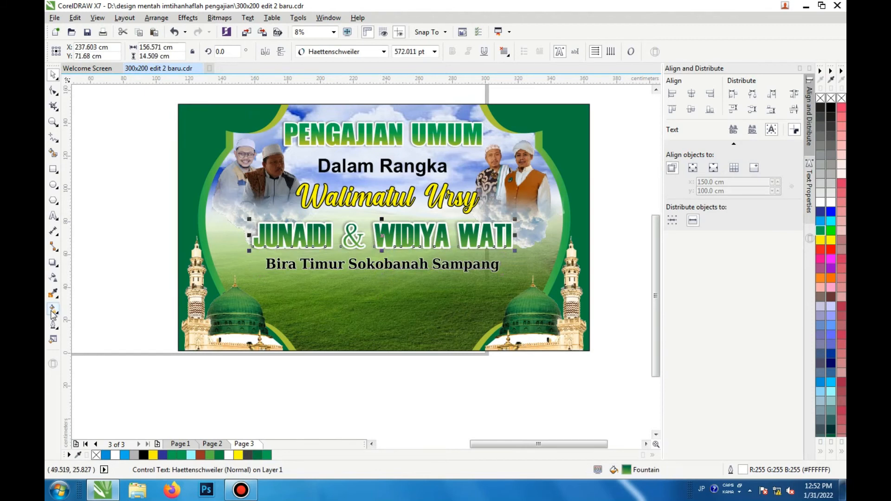
click(417, 141)
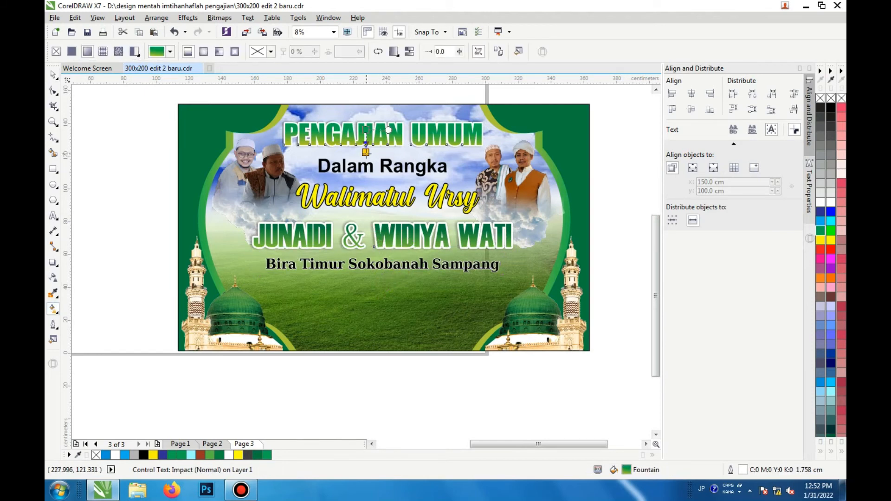
click(53, 75)
Shift the "PENGAJIAN UMUM" heading very slightly down and clear the selection to check the whole banner.
scroll(265, 235, down, 1)
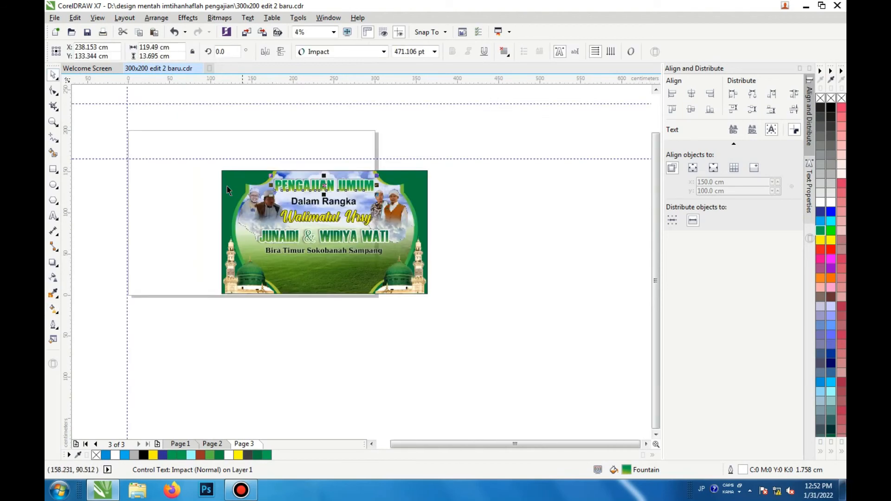
click(216, 179)
scroll(297, 182, up, 1)
click(317, 191)
drag(326, 191, 332, 191)
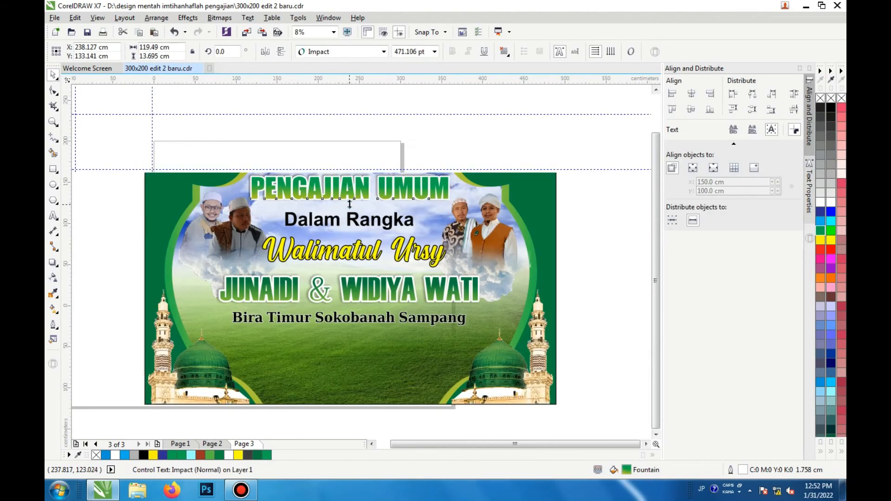
scroll(350, 203, down, 1)
click(228, 177)
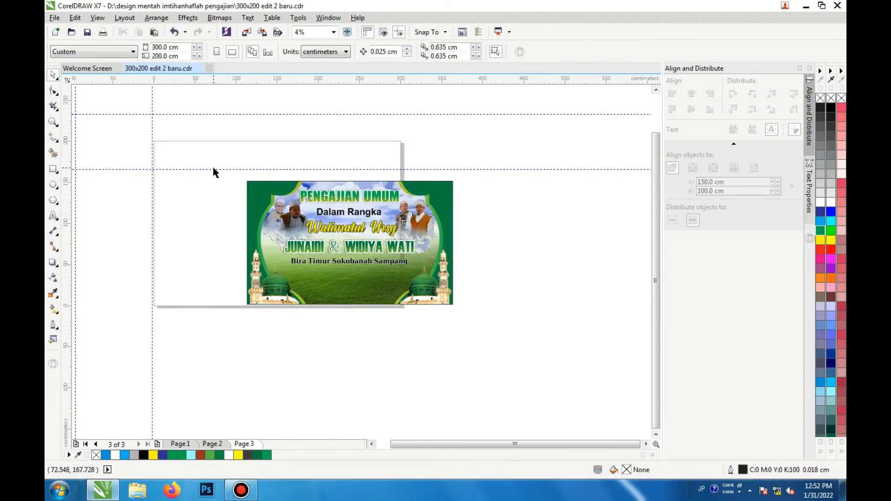
Move the horizontal guideline just above the banner up to just below the upper horizontal guideline.
drag(215, 169, 231, 120)
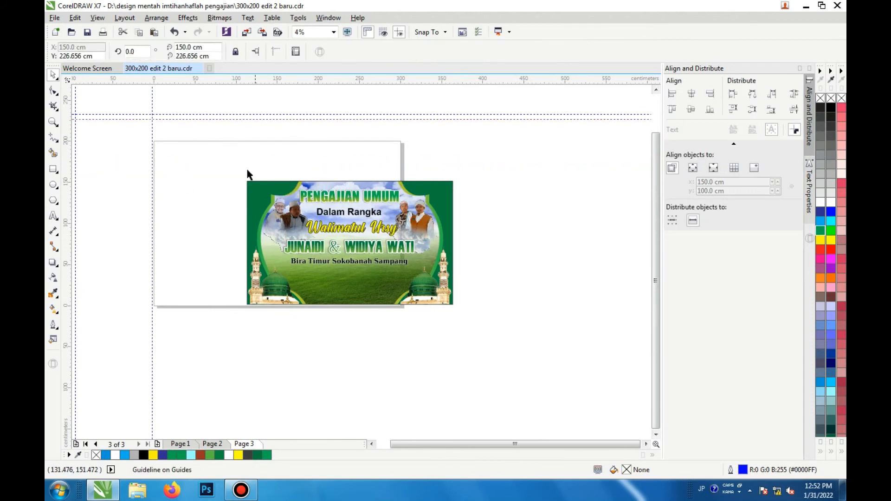
Start a JPEG export of the banner named 250x150 into the Bandicam folder of the Documents library.
click(261, 35)
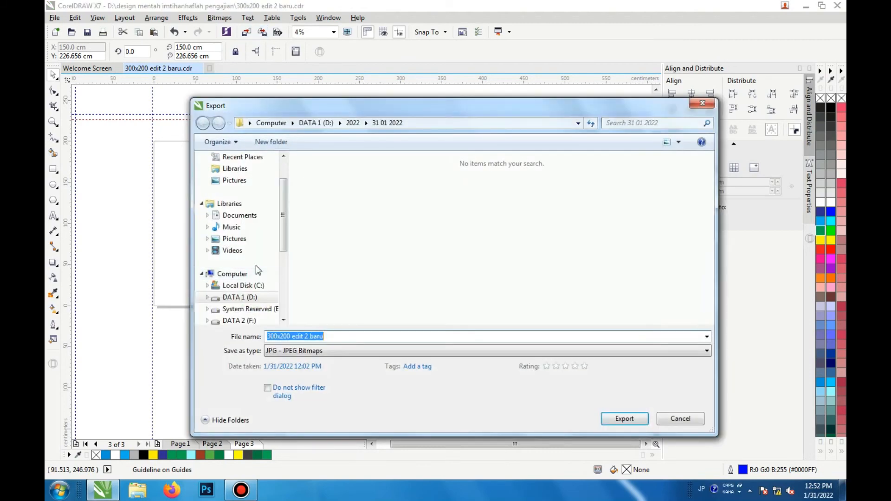
click(252, 215)
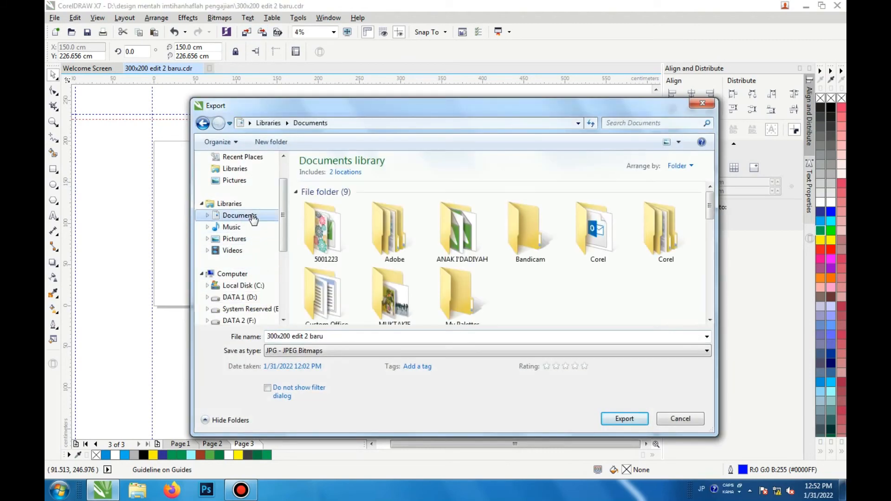
double_click(534, 227)
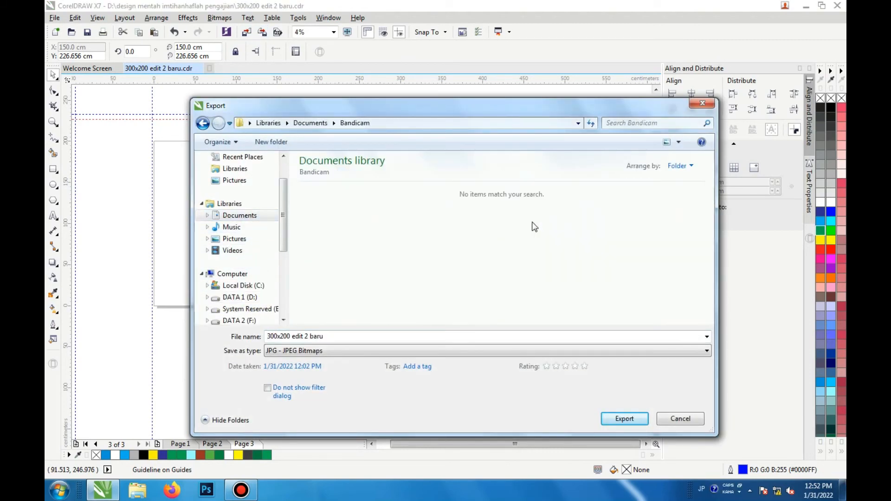
triple_click(348, 333)
text(250x150)
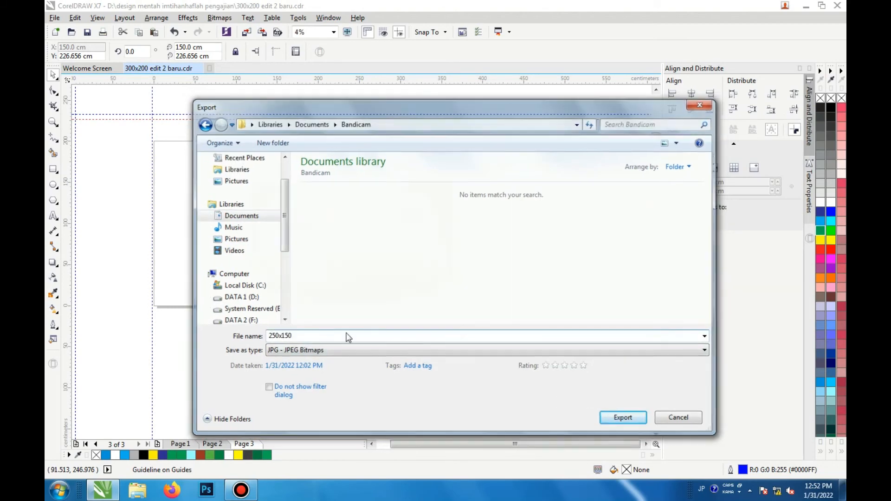
key(Return)
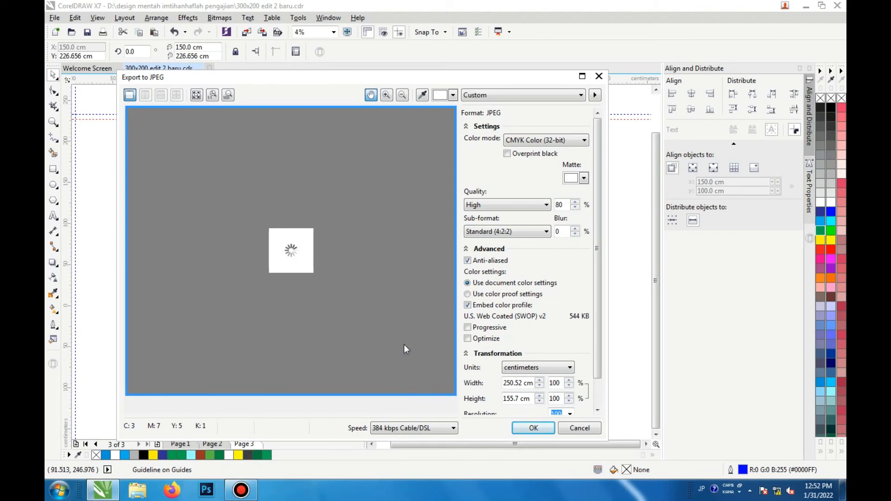
click(241, 491)
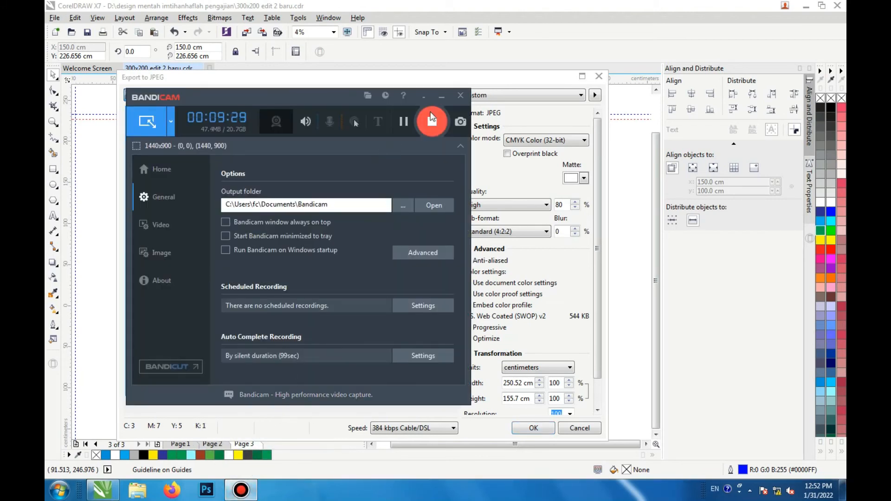
click(442, 98)
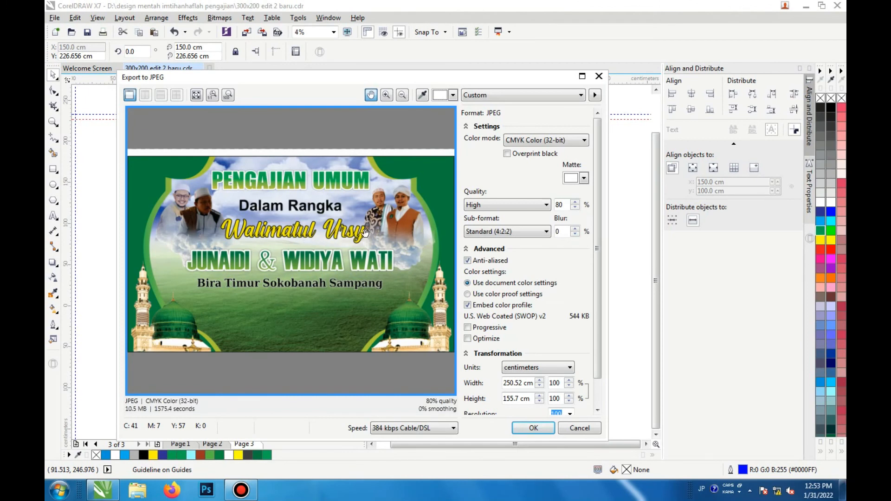
Set the JPEG export to CMYK Color (32-bit), 90% quality and a resolution of 100.
click(561, 141)
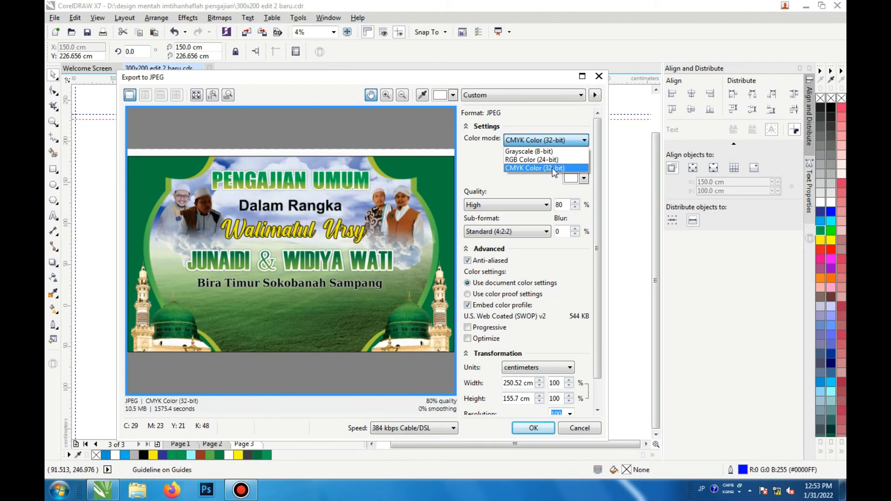
click(554, 169)
click(535, 207)
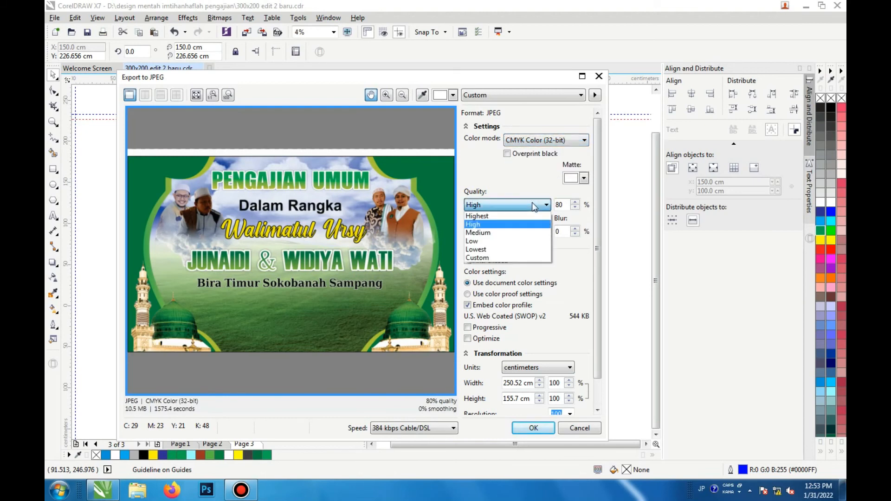
click(521, 223)
click(575, 202)
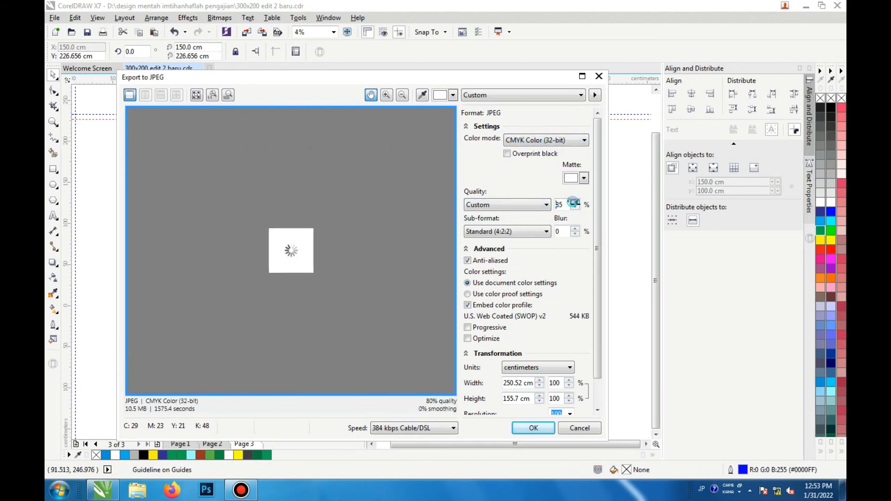
click(576, 203)
click(570, 413)
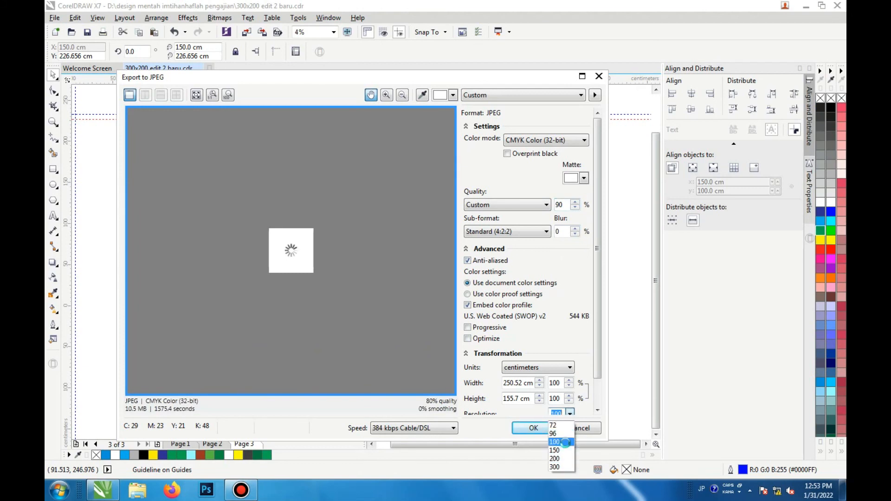
click(564, 441)
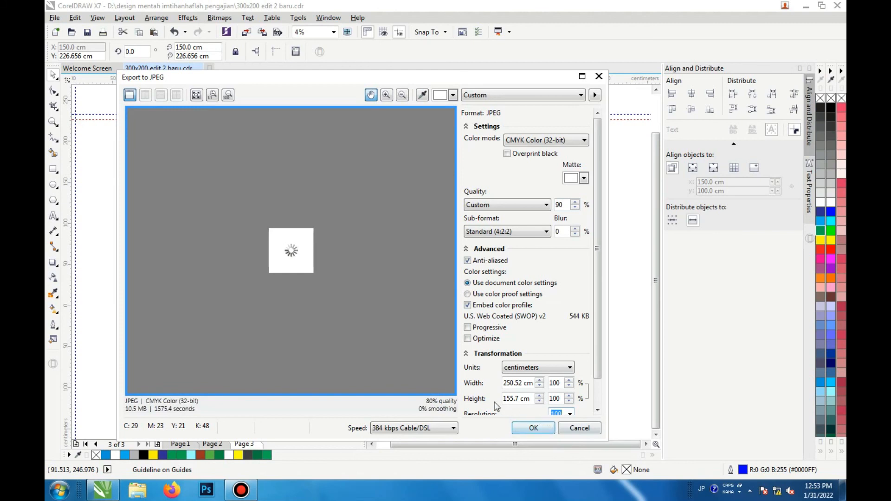